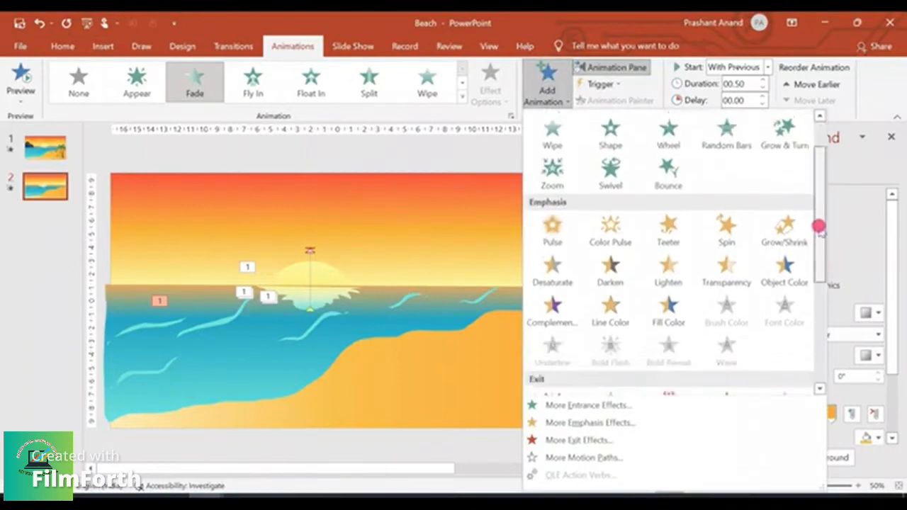
Add a Lines motion path to the wave, with a duration of 5 seconds (Very Slow) and a With Previous start
click(555, 342)
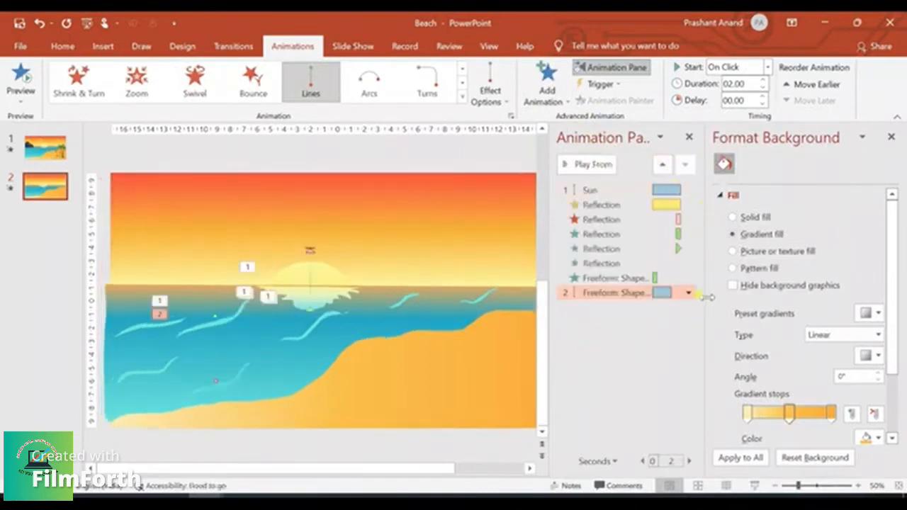
click(692, 292)
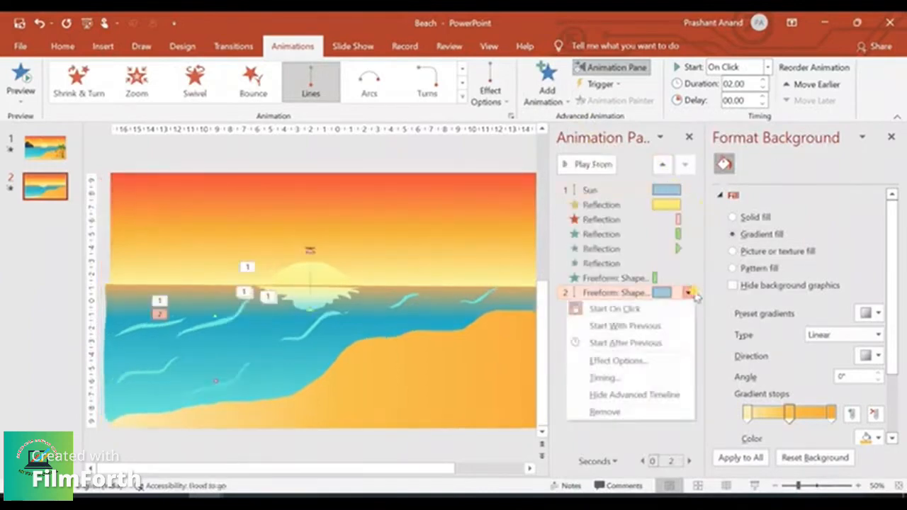
click(672, 360)
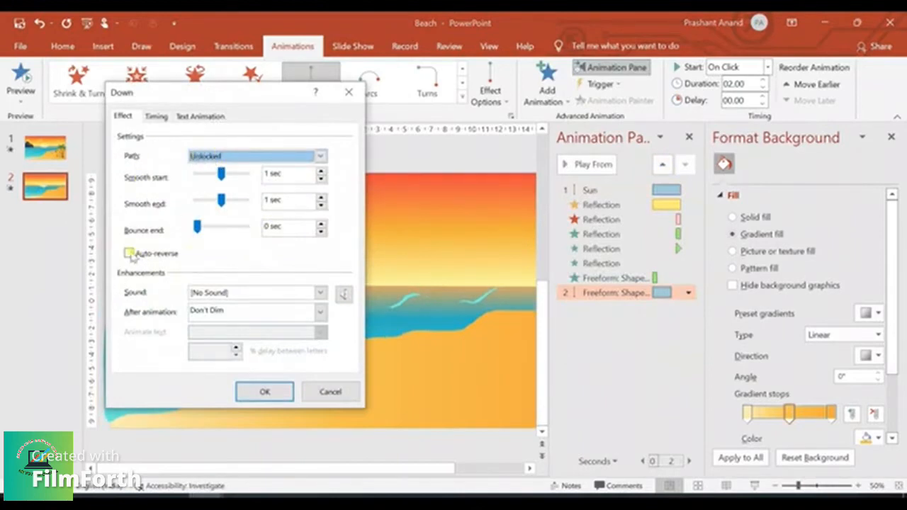
click(156, 116)
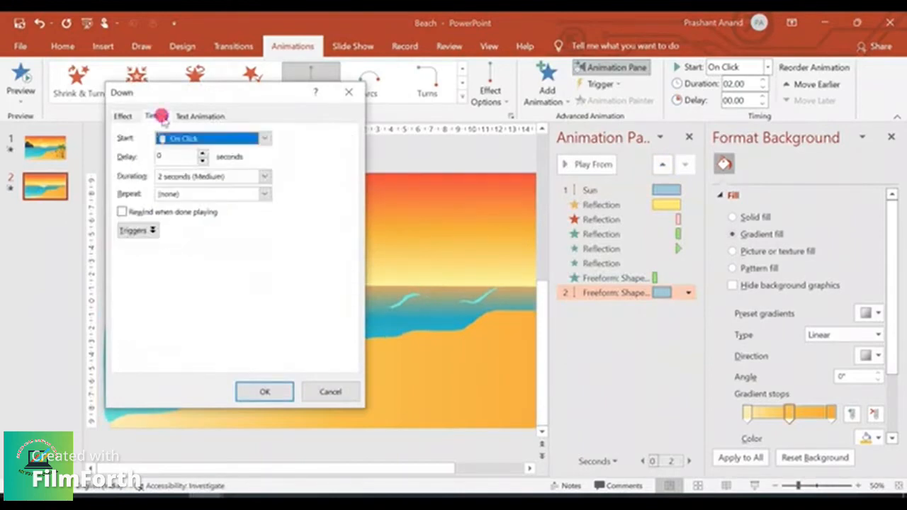
click(262, 176)
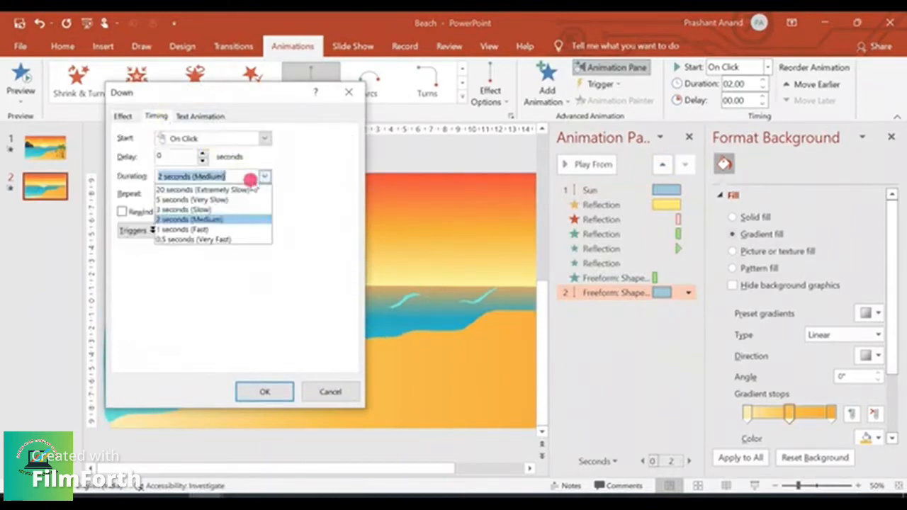
click(210, 199)
click(268, 393)
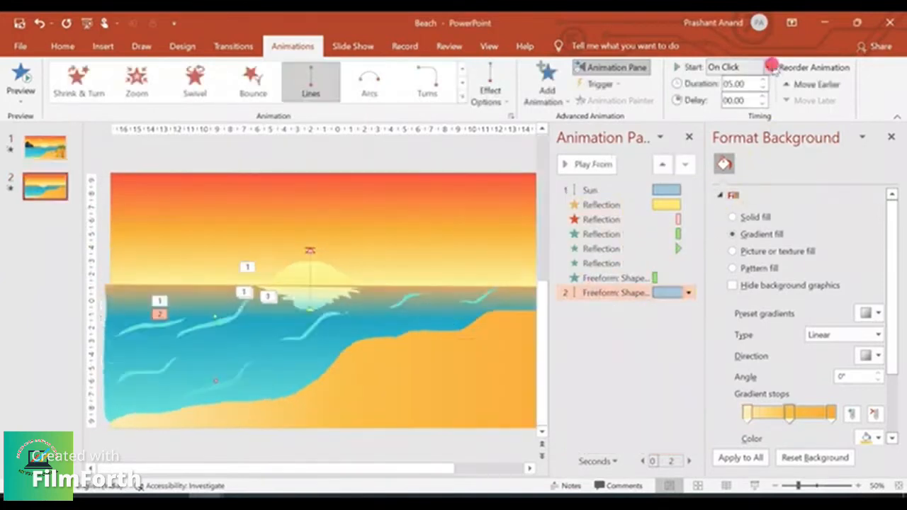
click(767, 67)
click(733, 94)
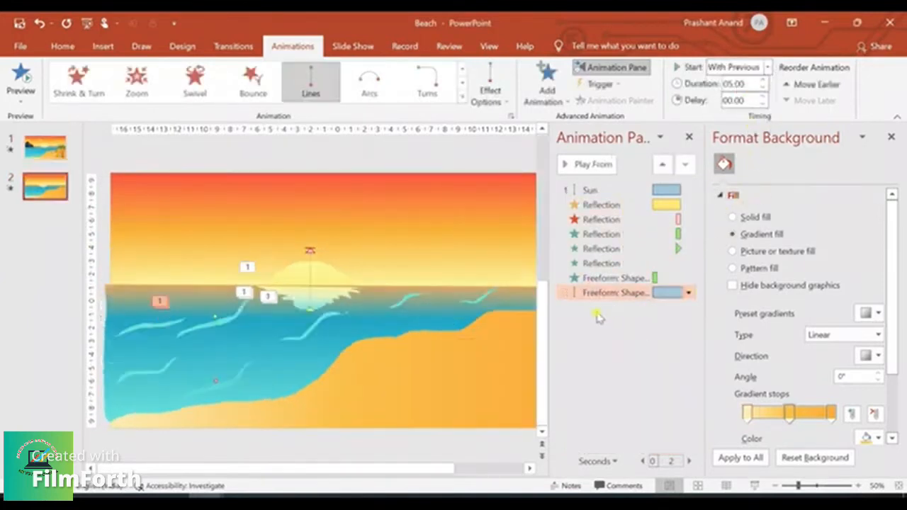
Add a Fade exit animation to the same wave and set it to start With Previous
click(547, 84)
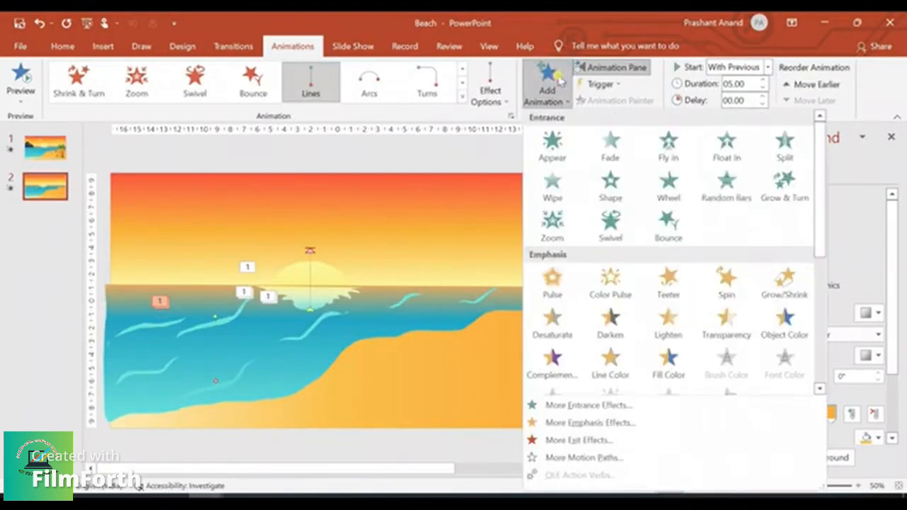
drag(822, 215, 822, 300)
click(611, 283)
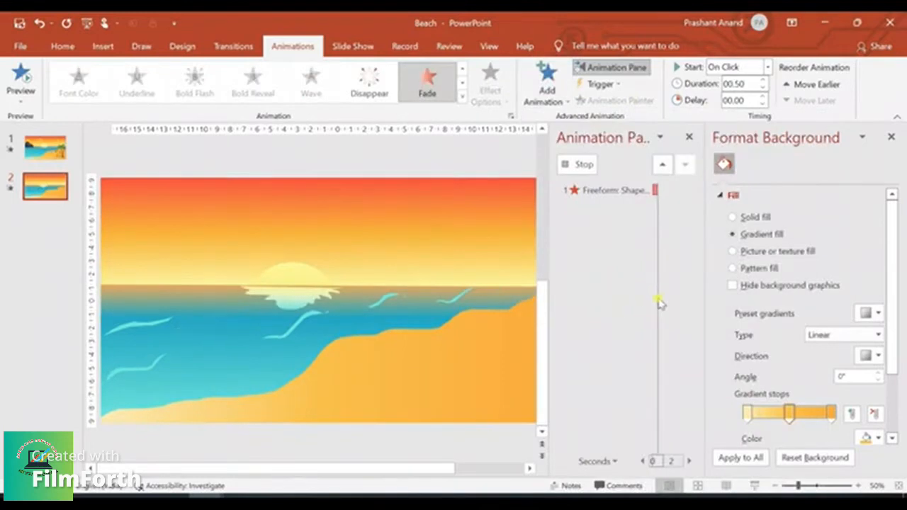
click(688, 307)
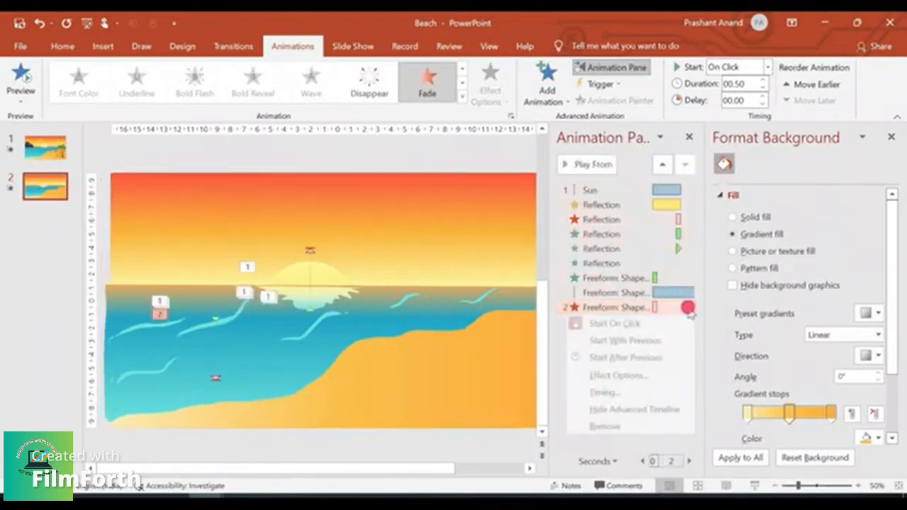
click(656, 344)
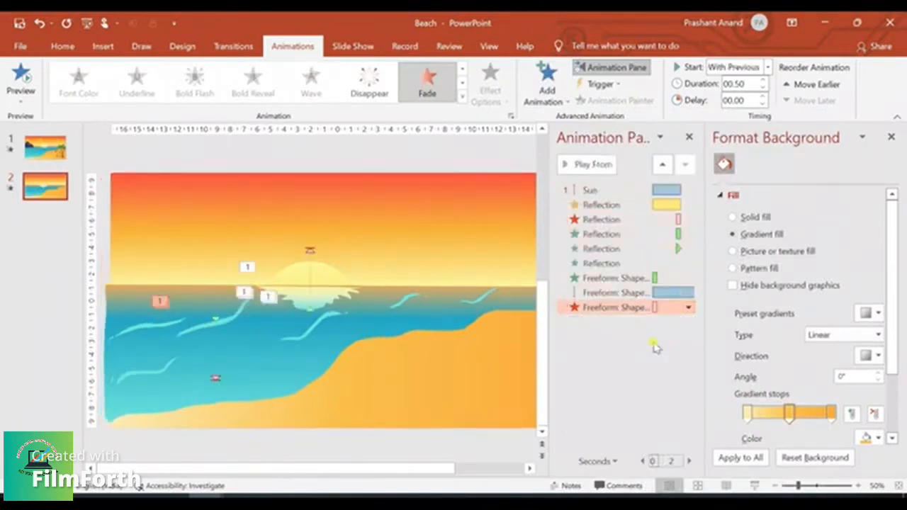
Set the wave's Fade entrance, motion path and Fade exit to last 5 seconds (Very Slow) and repeat 10 times
click(663, 279)
shift+click(674, 305)
click(688, 309)
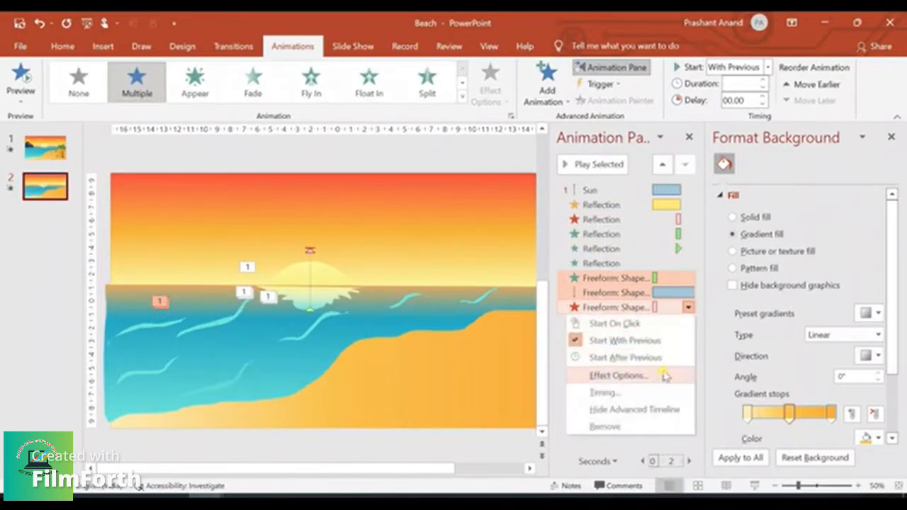
click(618, 375)
click(162, 154)
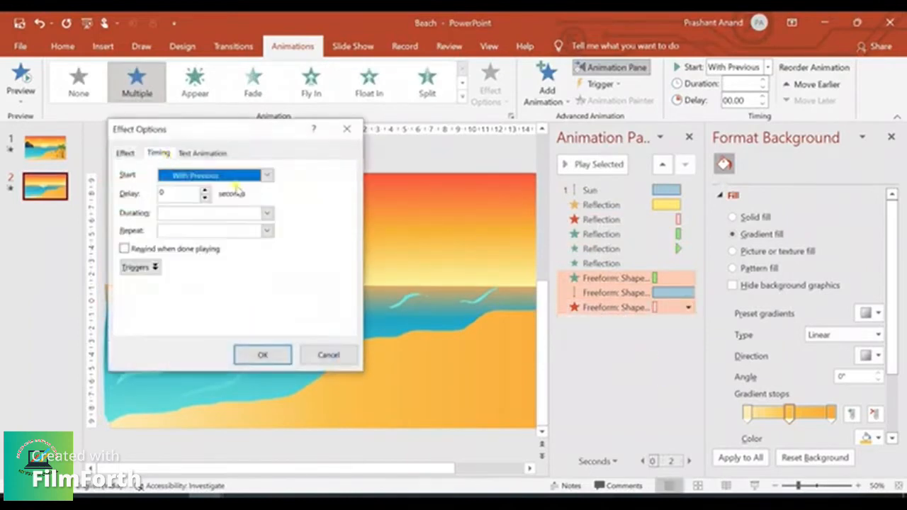
click(267, 212)
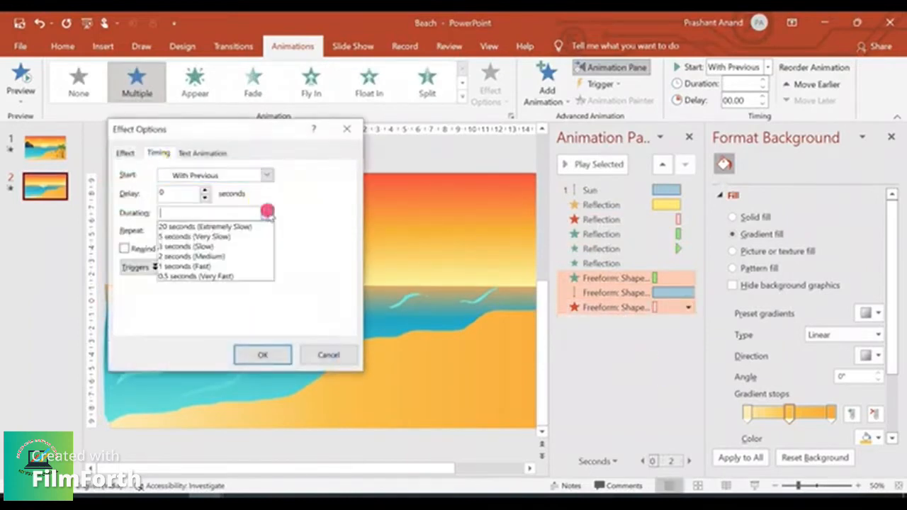
click(218, 236)
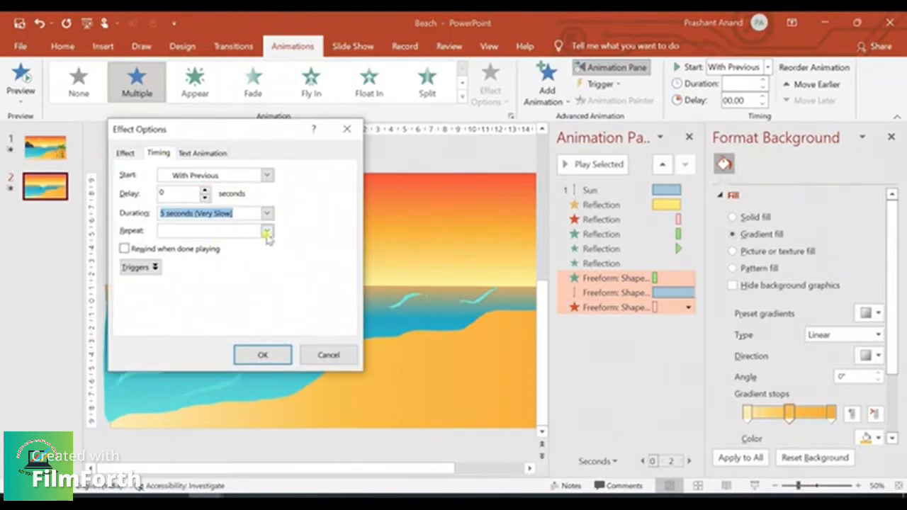
click(267, 232)
click(222, 291)
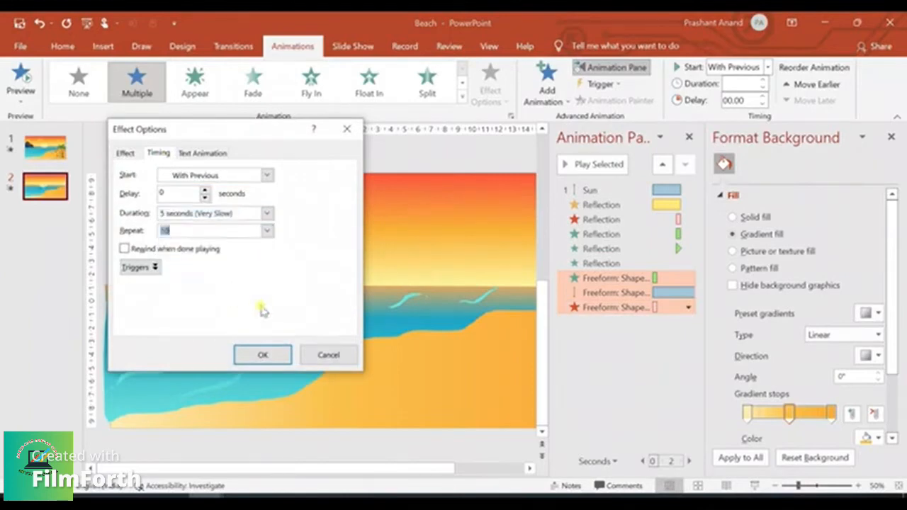
click(274, 355)
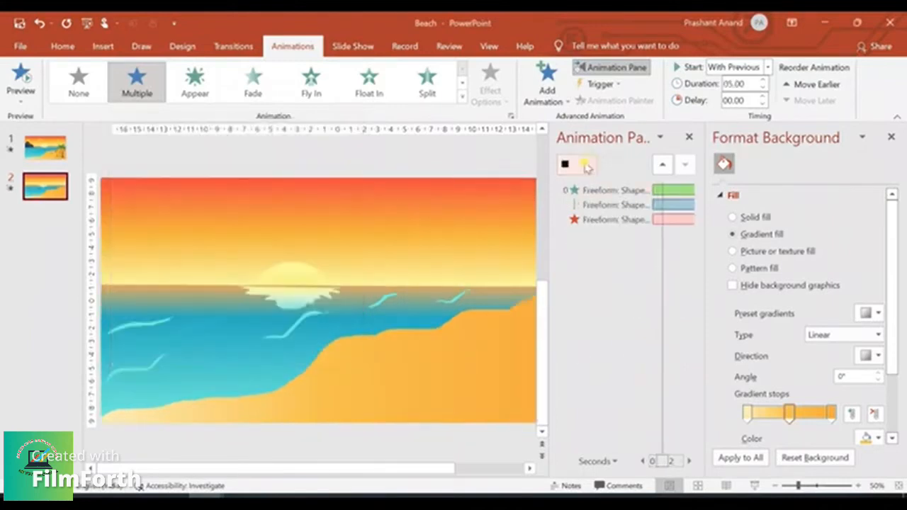
click(580, 170)
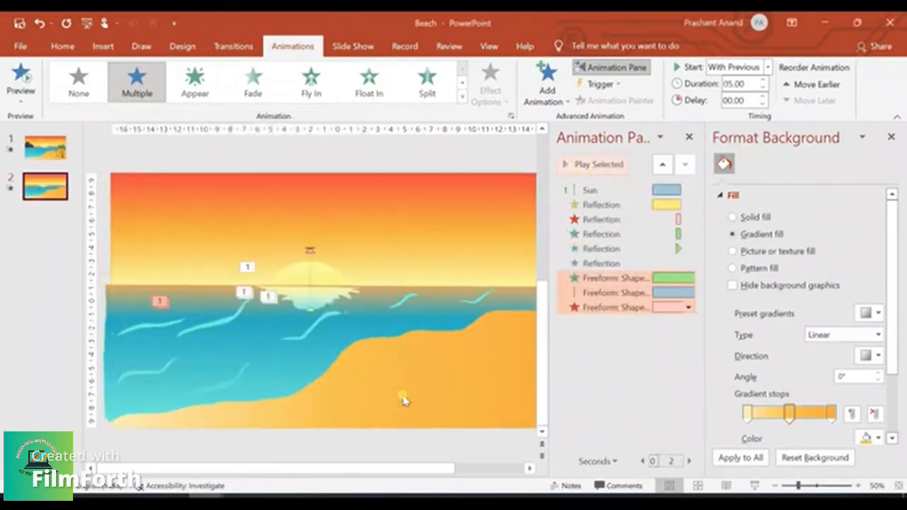
Move the end point of the wave's motion path so the wave travels diagonally toward the shoreline
click(226, 322)
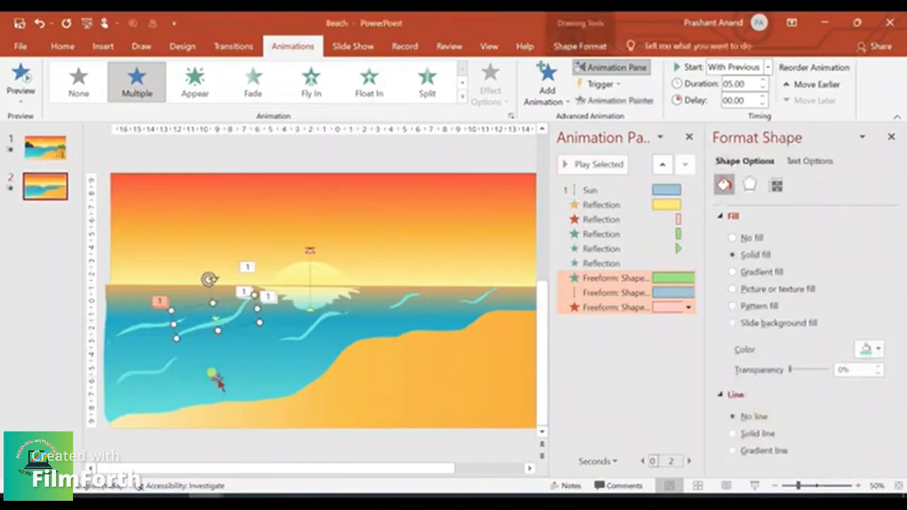
click(209, 371)
drag(211, 376, 264, 370)
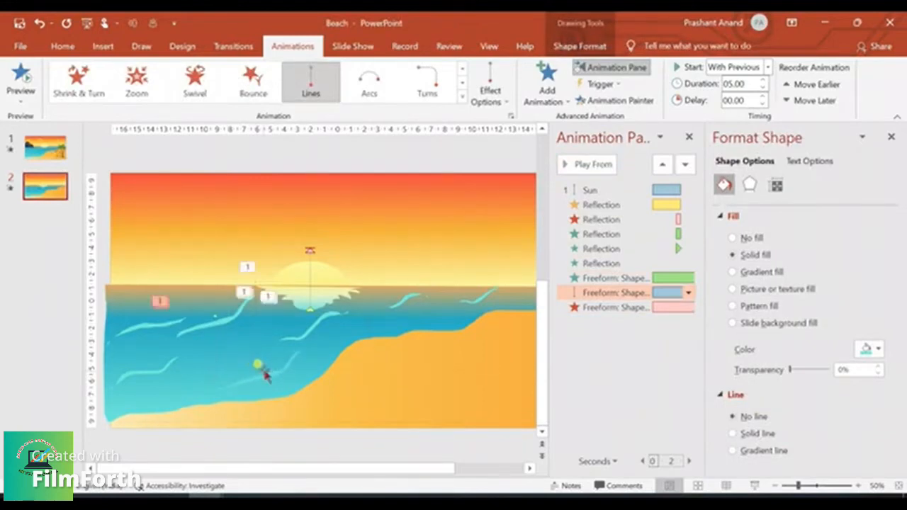
click(357, 390)
Preview the wave's entrance, motion path and exit animations together
click(603, 278)
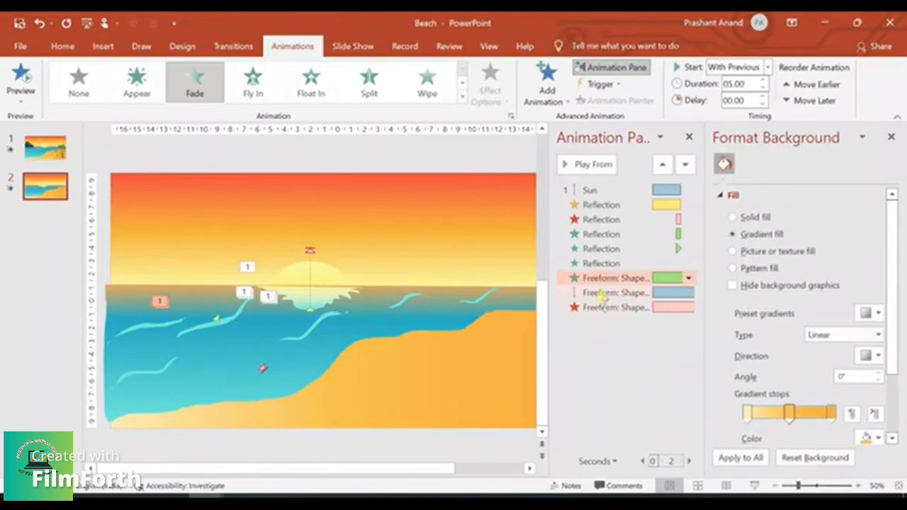
shift+click(602, 307)
click(600, 165)
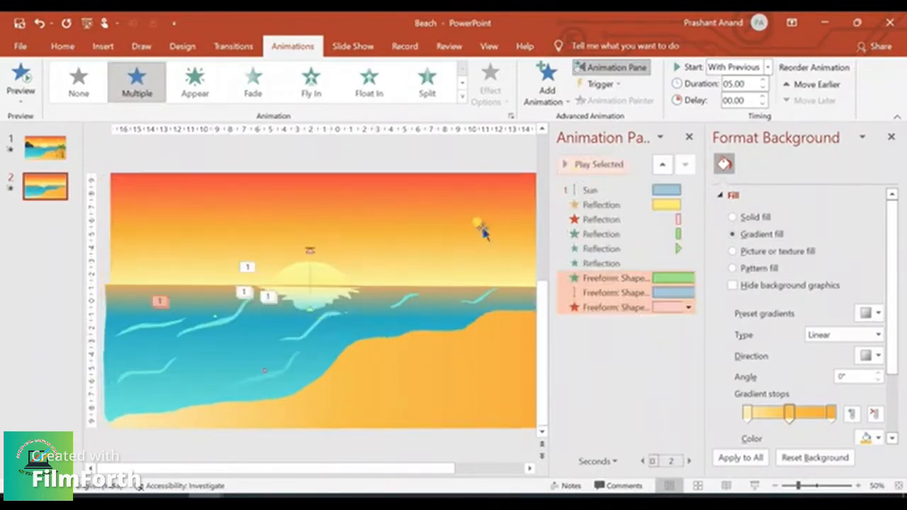
Copy the wave's animations to the other five waves with Animation Painter, and start the slide show from this slide
click(241, 309)
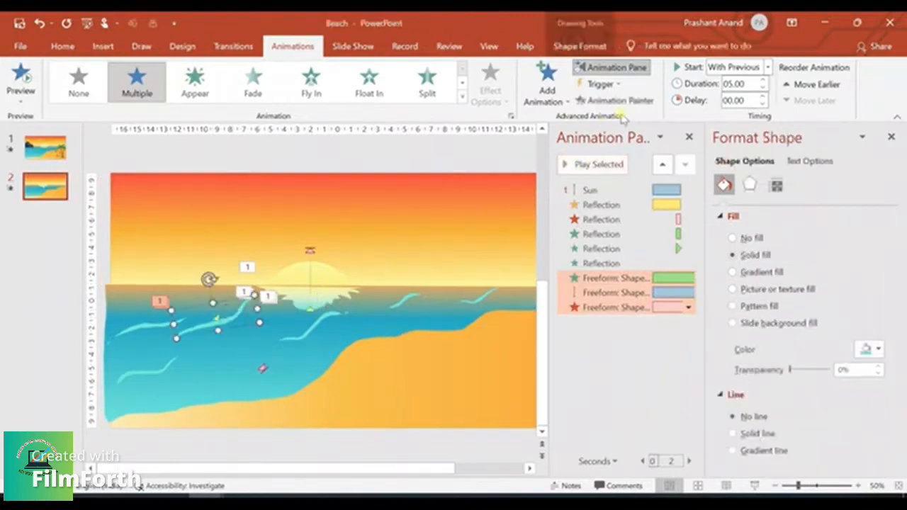
click(627, 101)
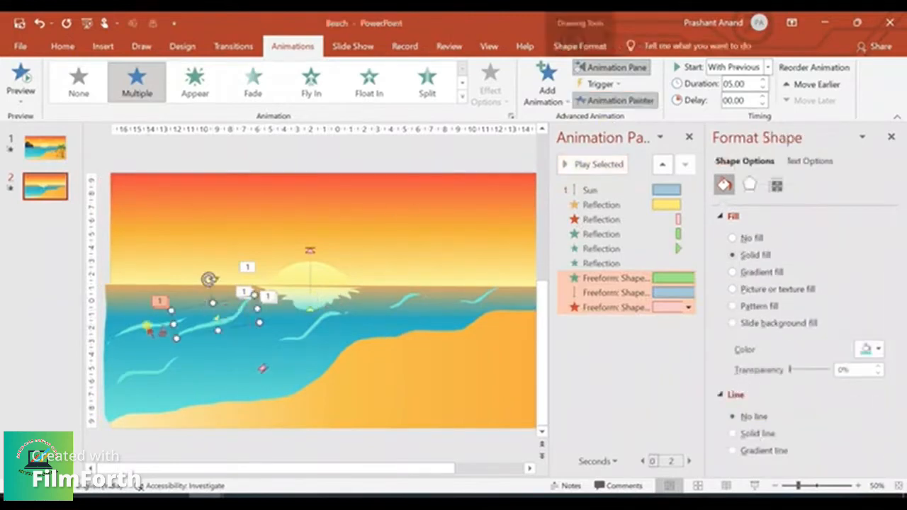
click(146, 360)
click(134, 374)
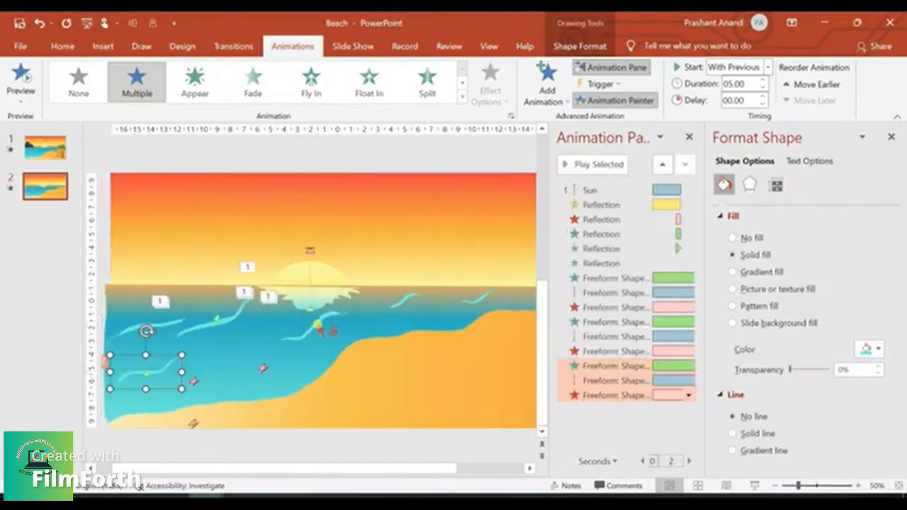
click(319, 327)
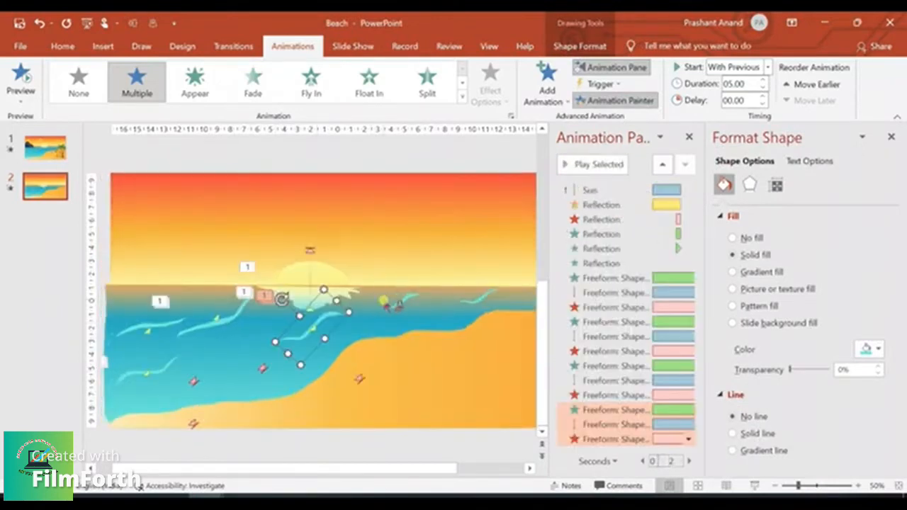
click(411, 301)
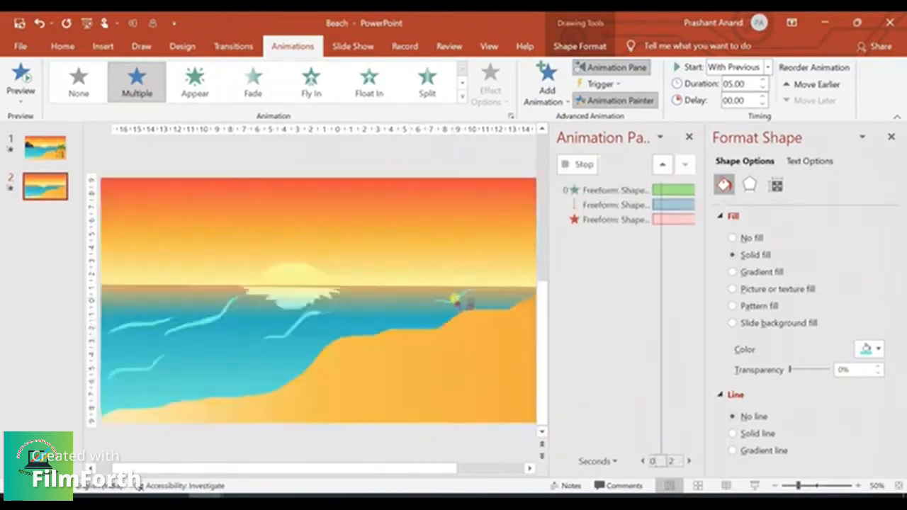
click(480, 300)
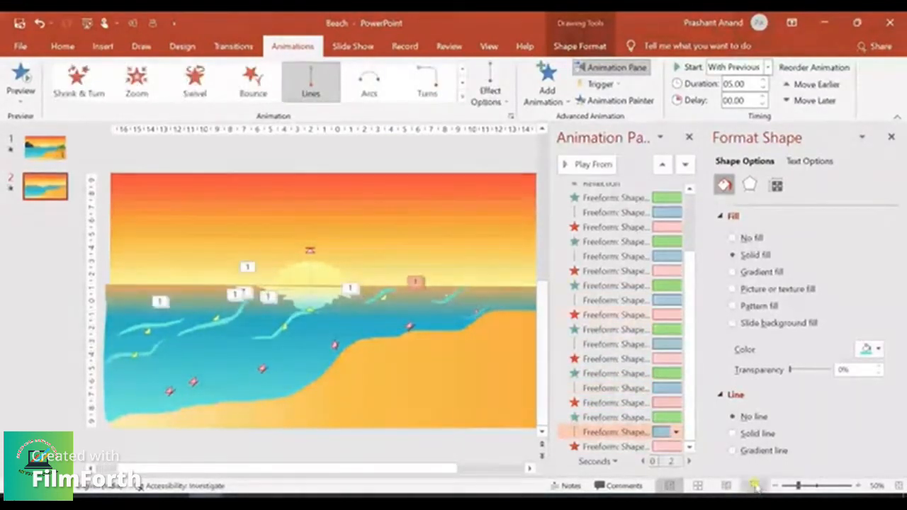
click(755, 486)
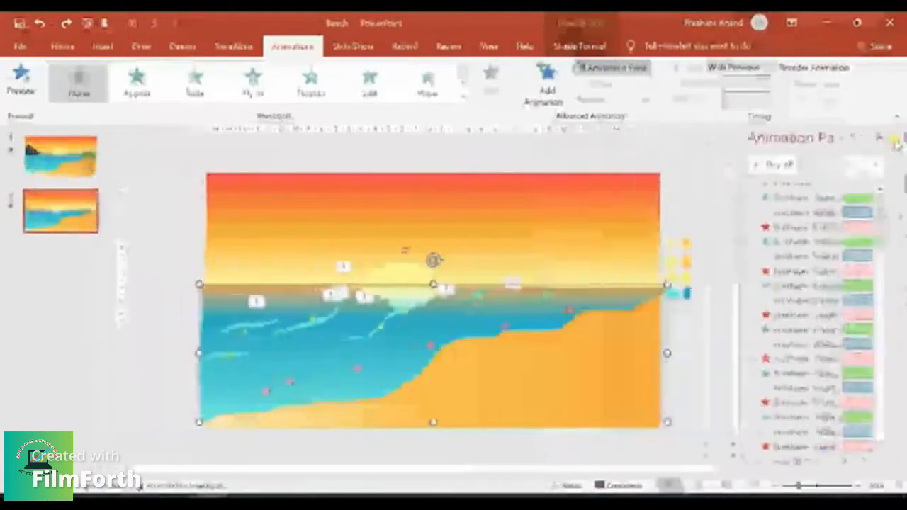
Place a duplicate of the sea shape exactly over the original and send the copy to the back
click(480, 347)
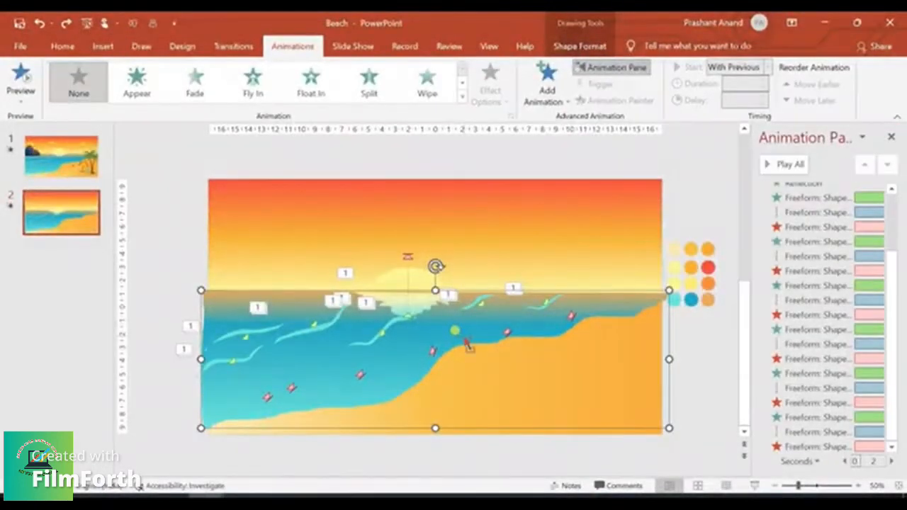
key(ctrl+d)
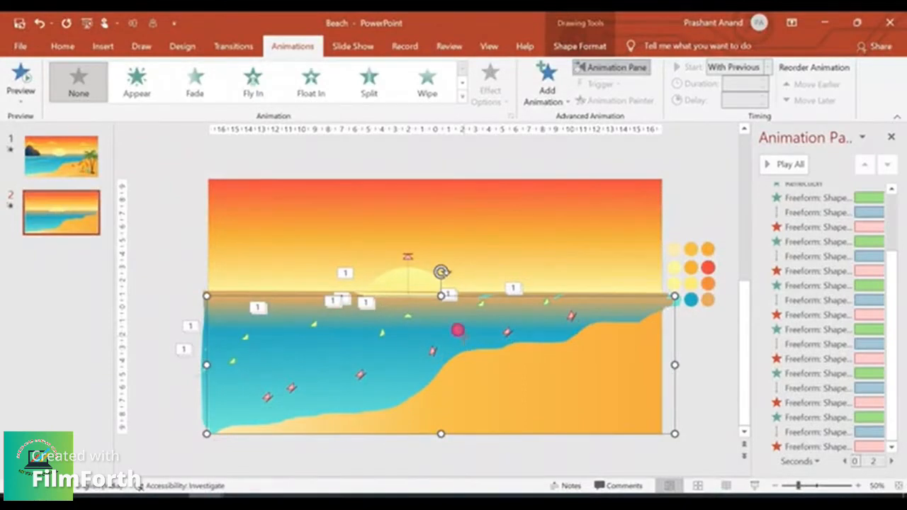
drag(457, 330, 453, 324)
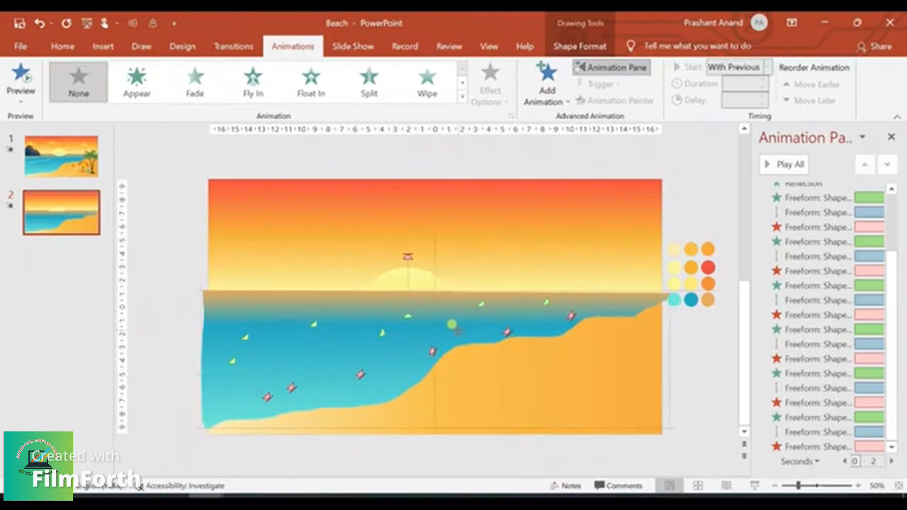
drag(457, 331, 460, 335)
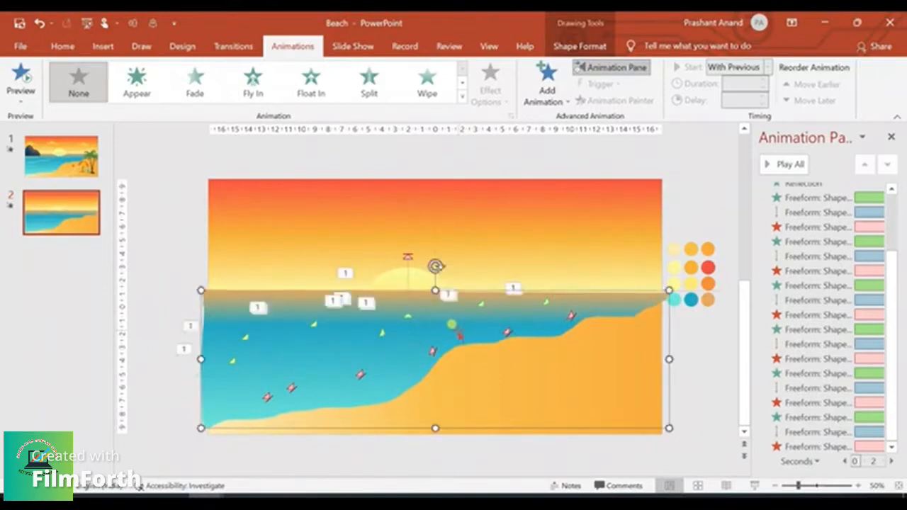
right_click(460, 333)
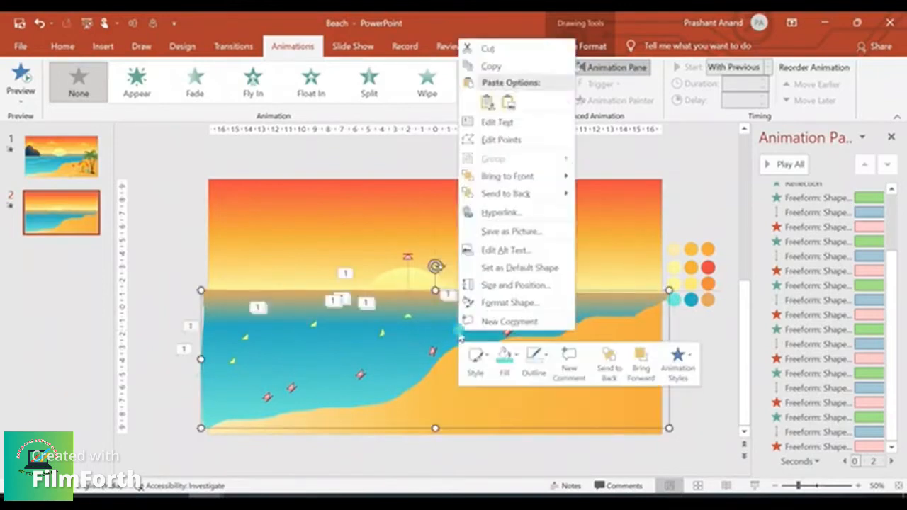
click(503, 193)
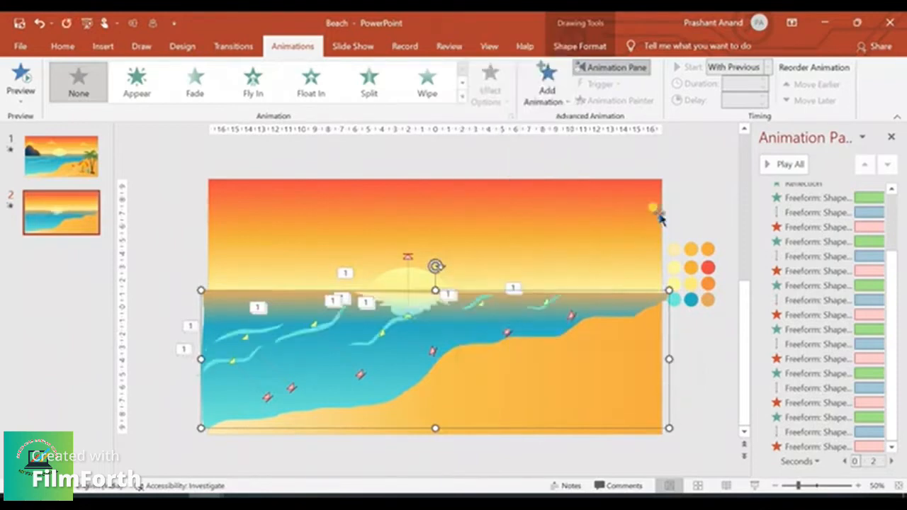
Show the list of slide objects and rename the sea copy at the back of the stack as Wave 1
click(587, 45)
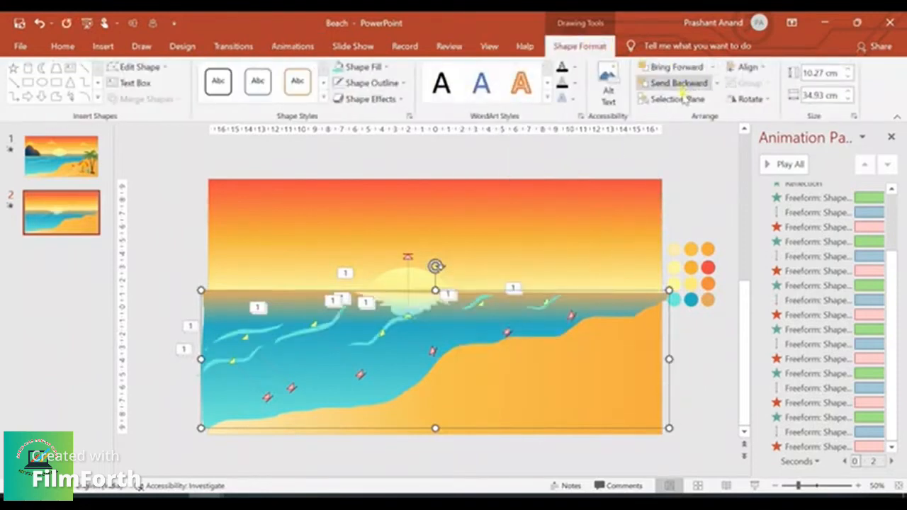
click(678, 100)
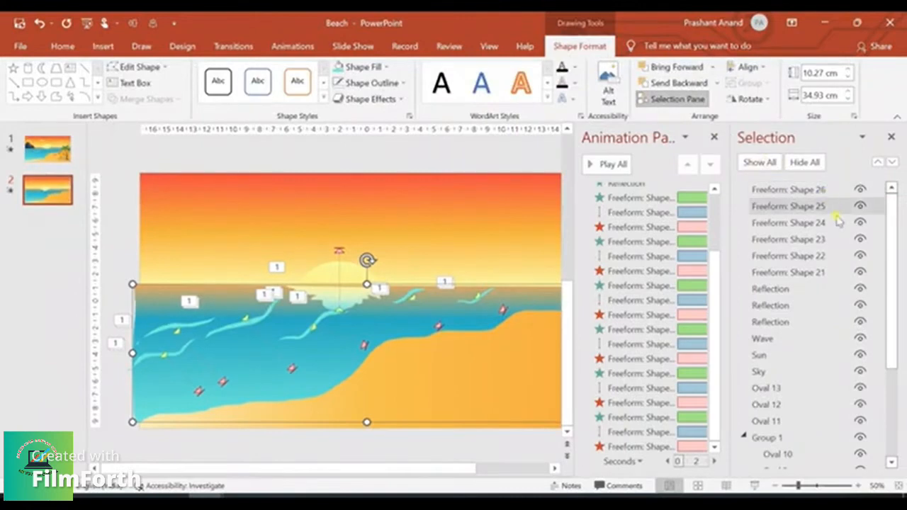
scroll(802, 391, down, 3)
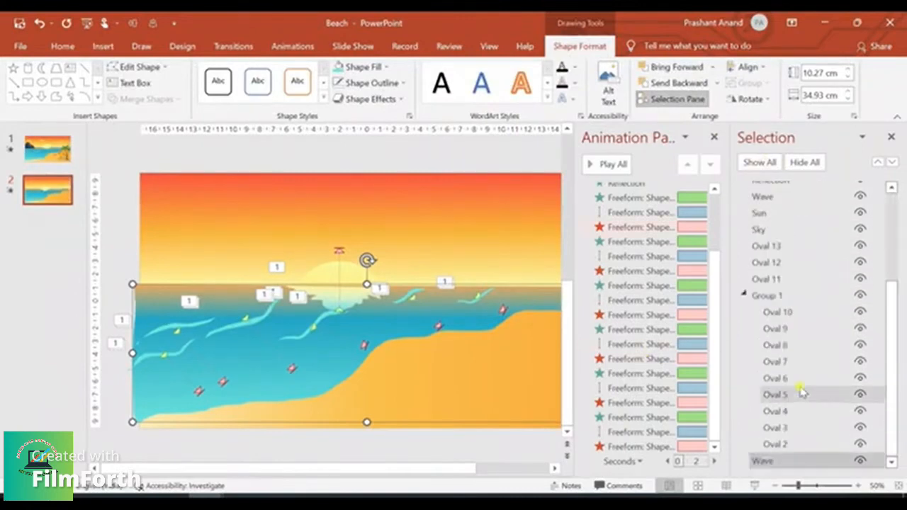
double_click(779, 461)
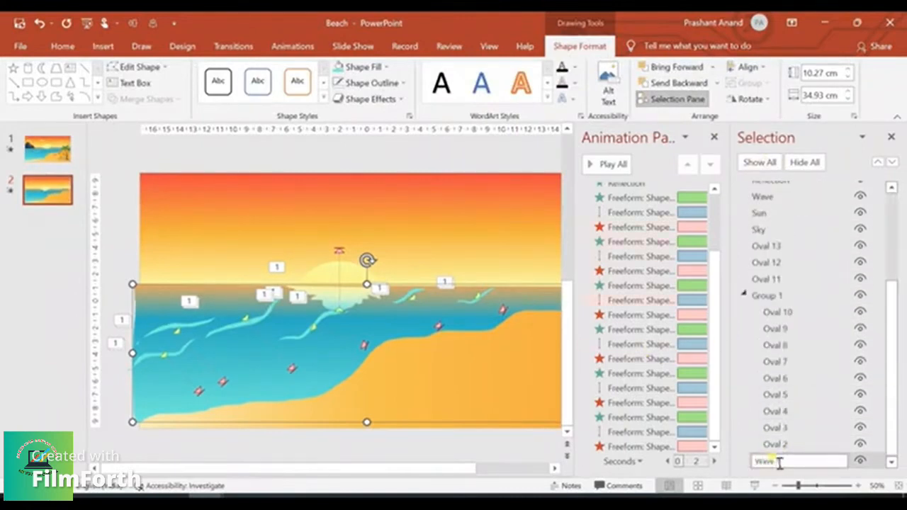
click(425, 417)
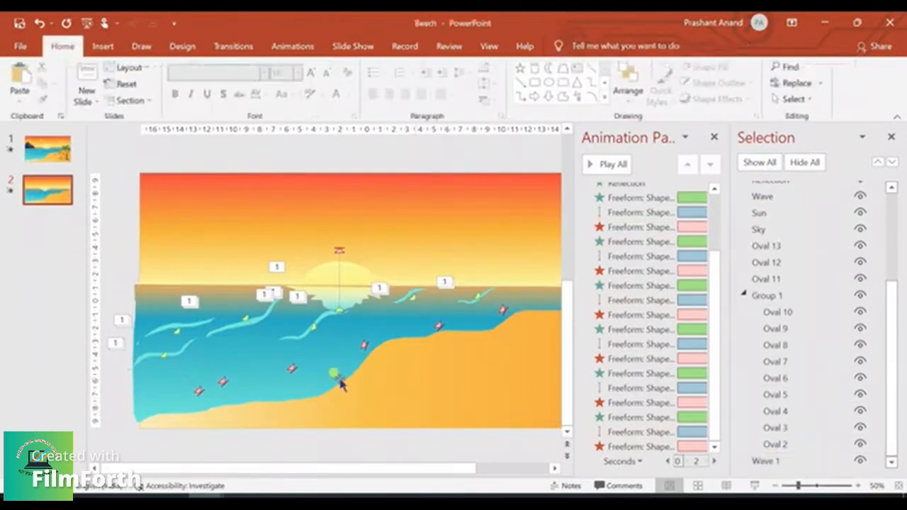
Duplicate the Wave 1 sea shape and rename the new copy as Wave 2
click(769, 461)
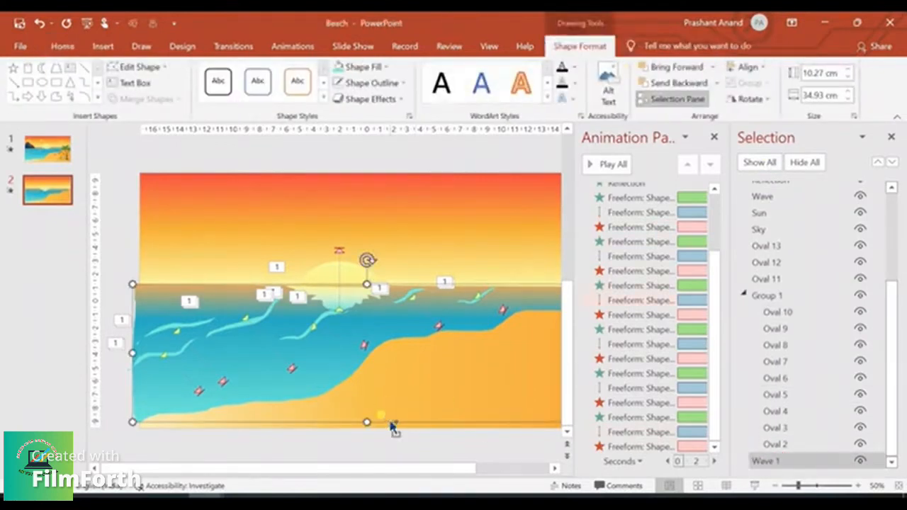
key(Delete)
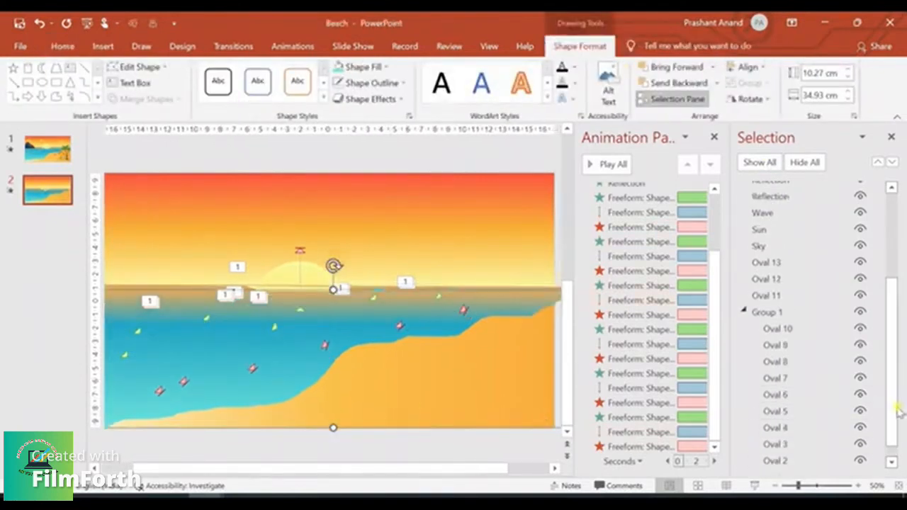
drag(892, 428, 893, 444)
scroll(804, 418, up, 3)
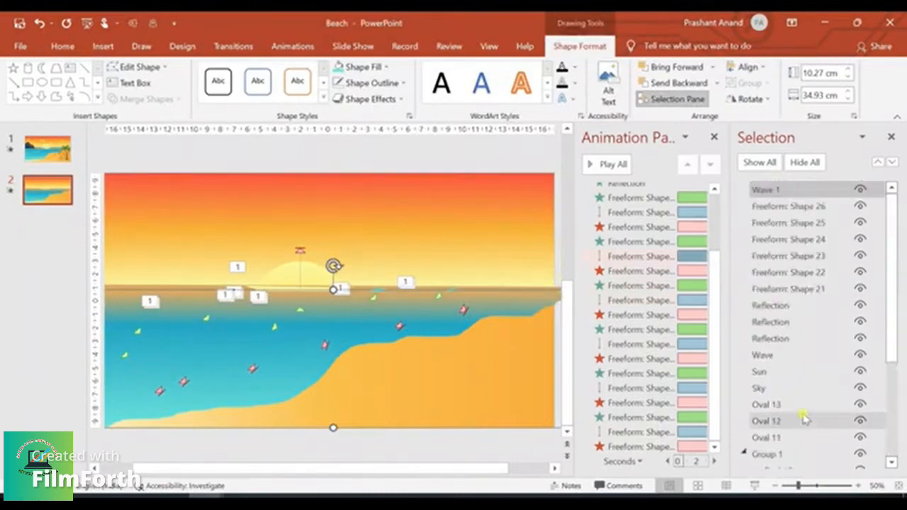
click(794, 187)
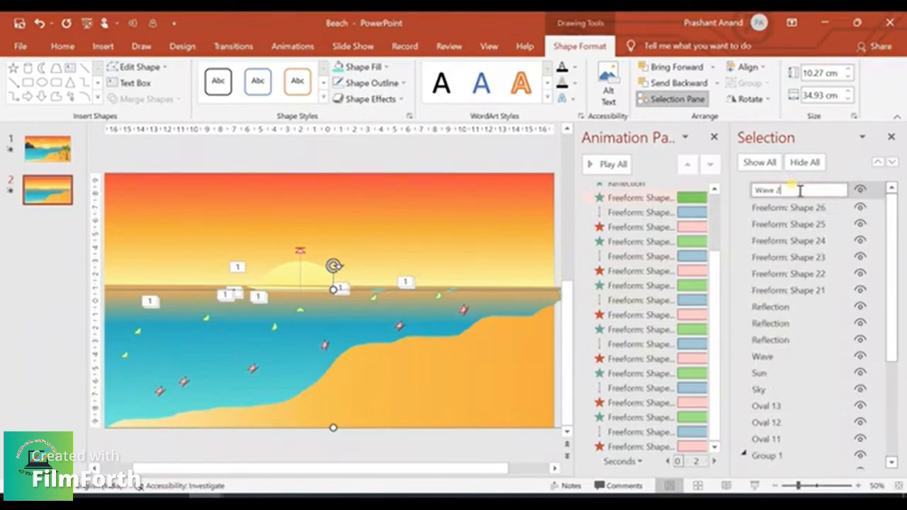
Send the Wave 2 shape to the back, behind all other objects on the slide
click(286, 395)
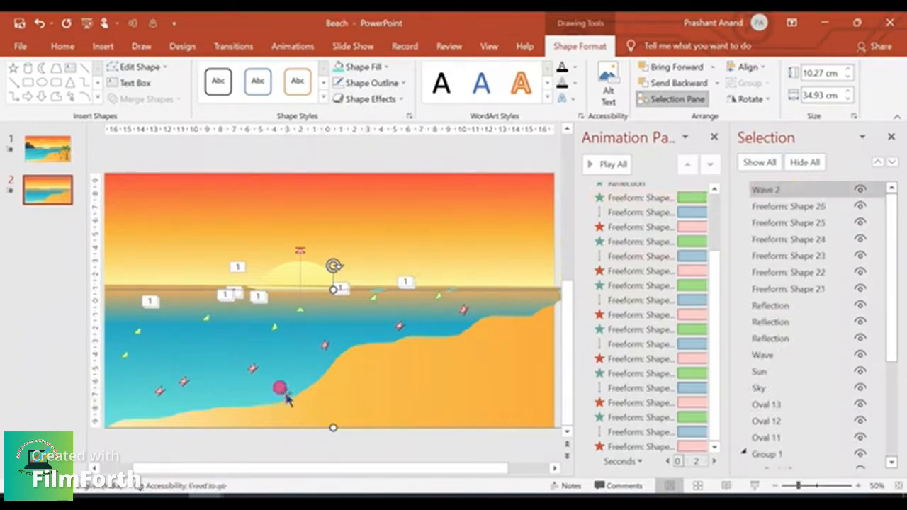
right_click(286, 396)
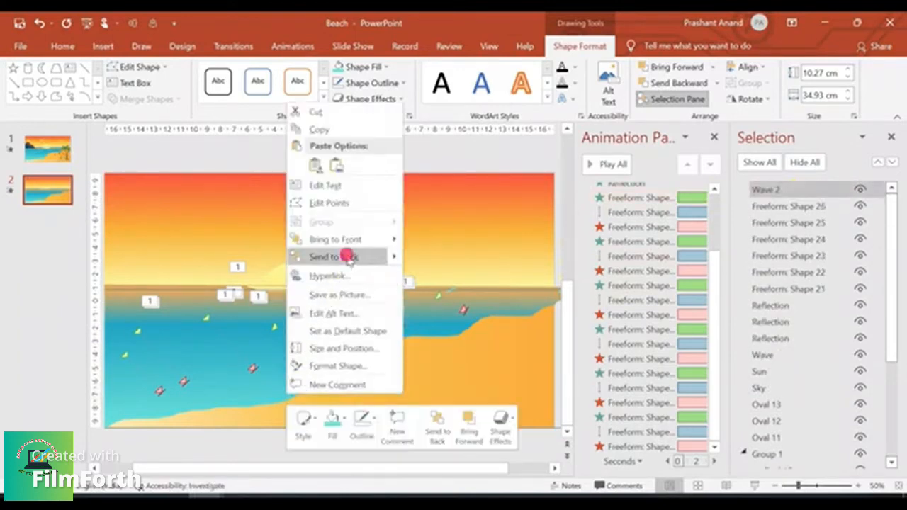
click(344, 256)
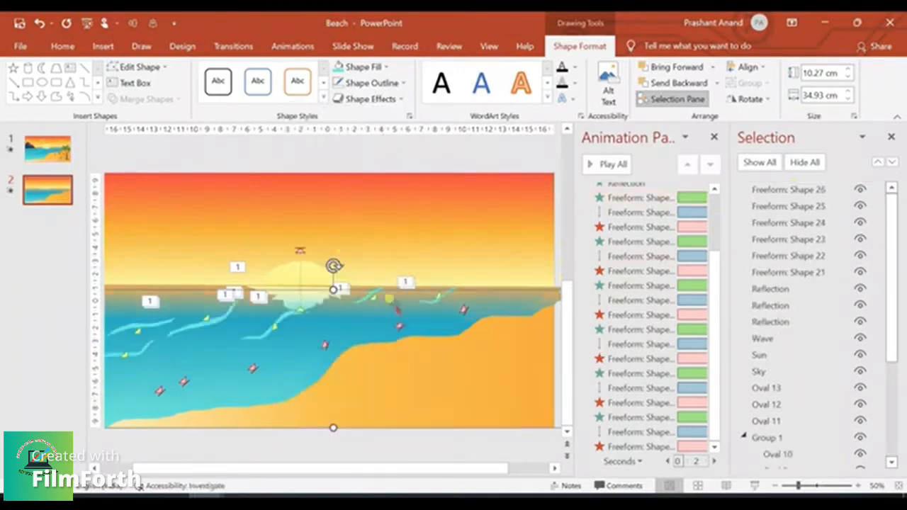
Reposition the Wave 1 sea shape so it lines up with the horizon and the other sea layers
click(351, 420)
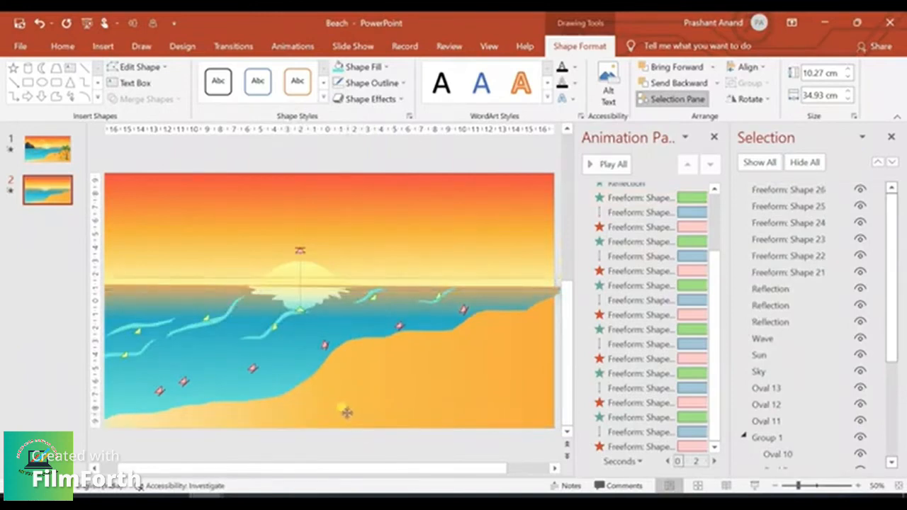
click(346, 413)
scroll(383, 427, down, 2)
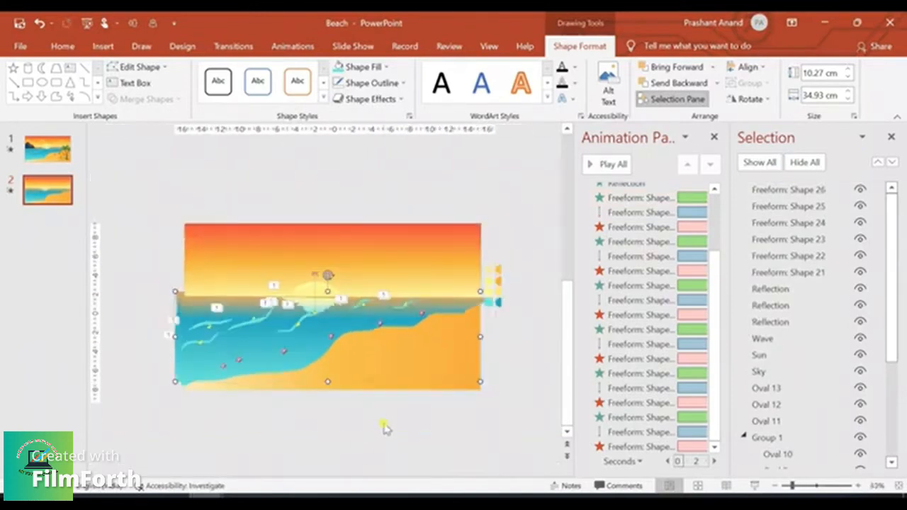
drag(346, 382, 351, 384)
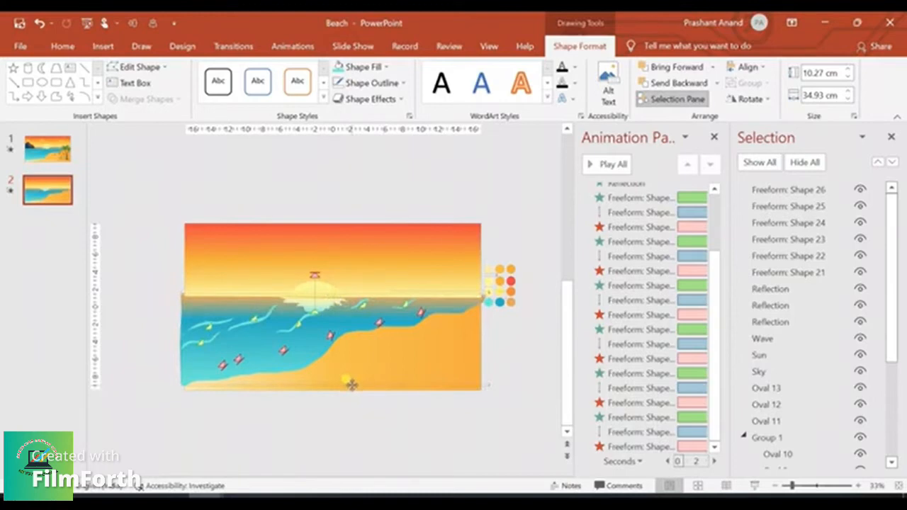
Add a Grow/Shrink emphasis animation to Wave 1 and set its direction to Vertical
click(292, 47)
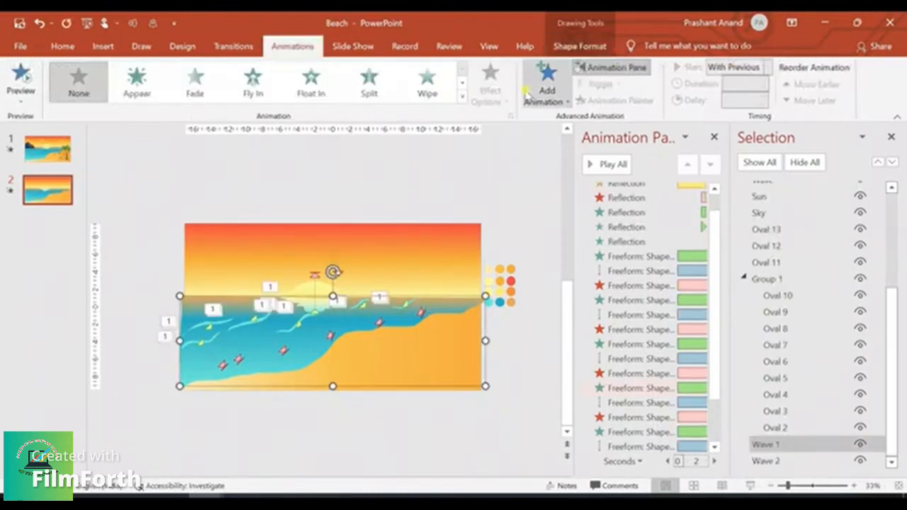
click(546, 89)
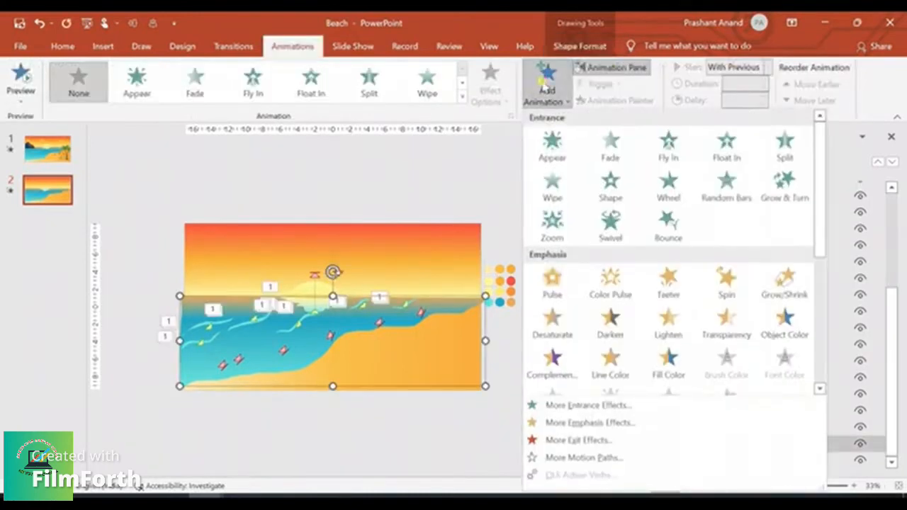
click(783, 285)
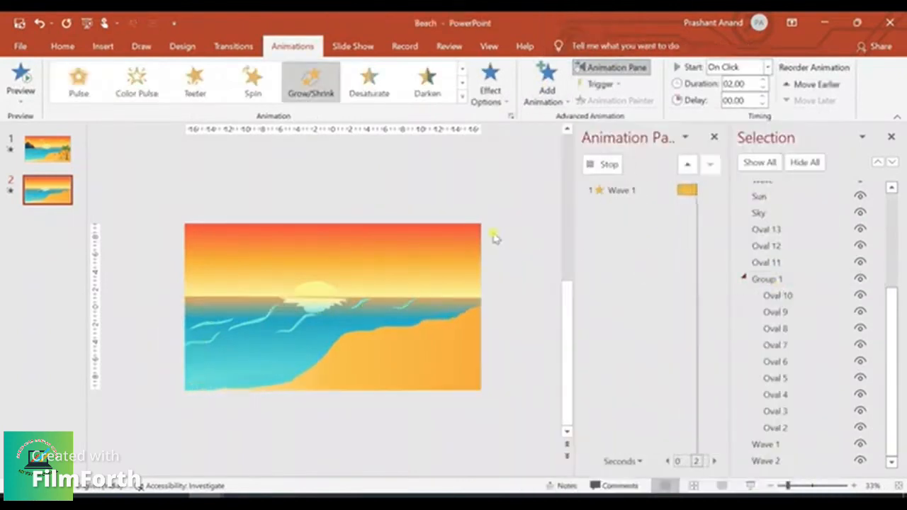
click(490, 83)
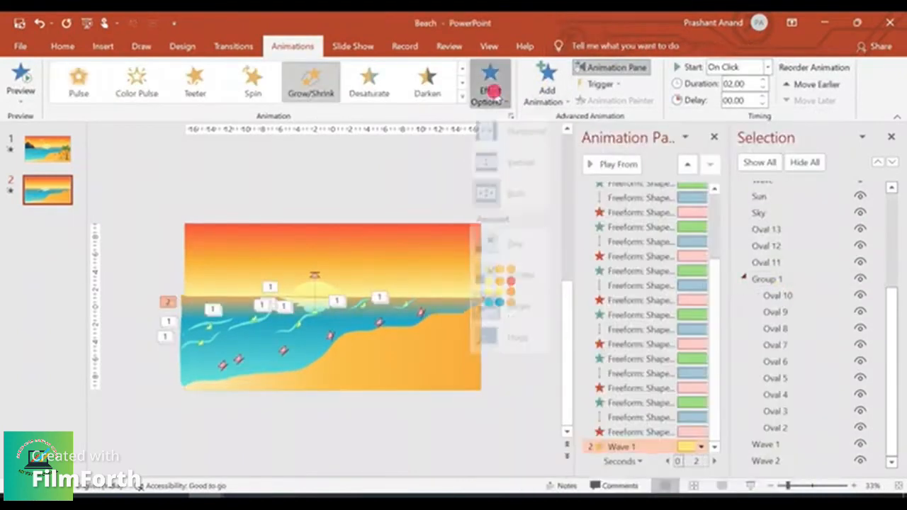
click(501, 174)
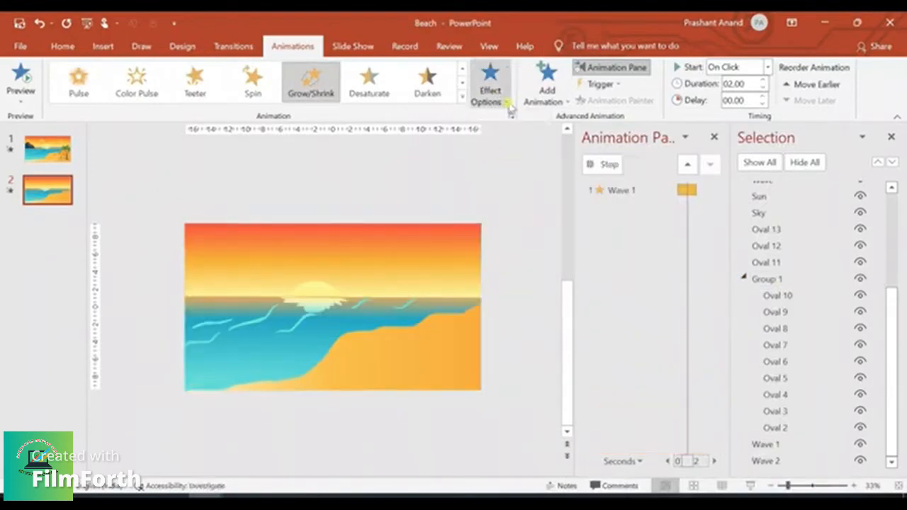
click(604, 165)
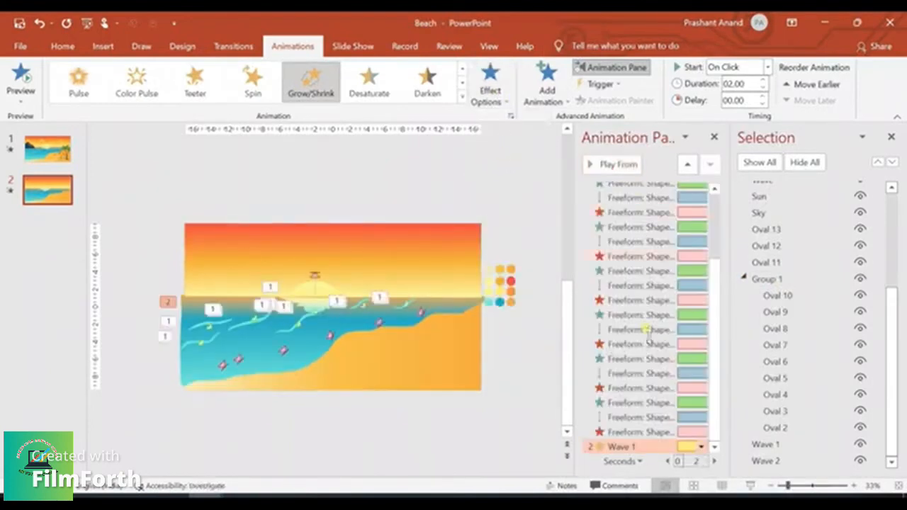
Set Wave 1's Grow/Shrink effect to a custom size of 130% and turn on Auto-reverse
click(700, 447)
click(639, 373)
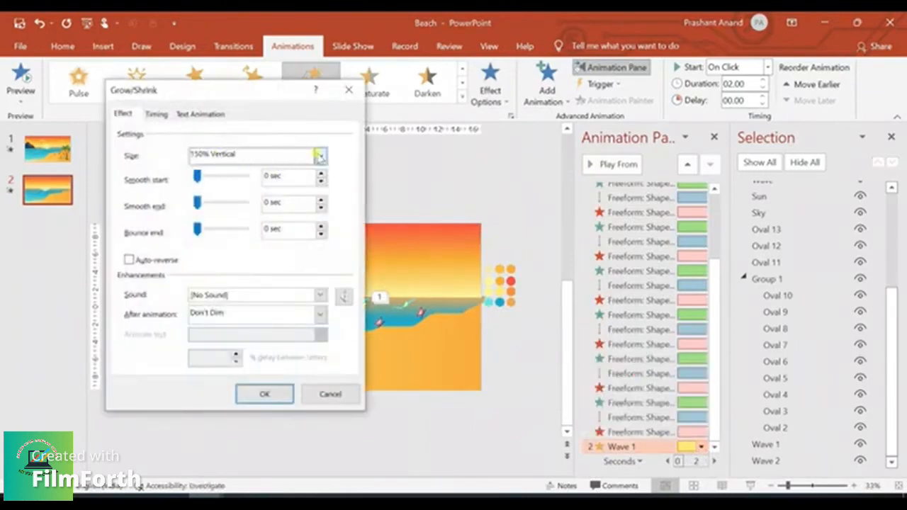
click(320, 155)
click(252, 239)
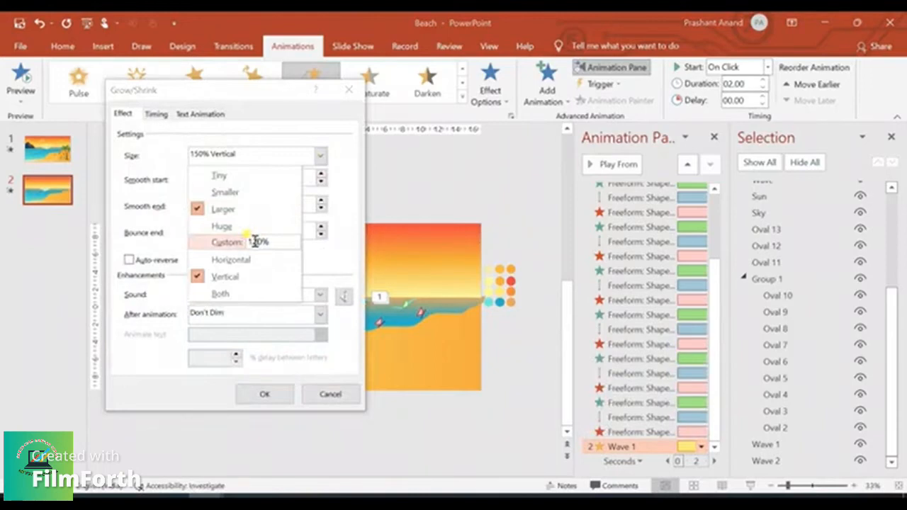
key(Return)
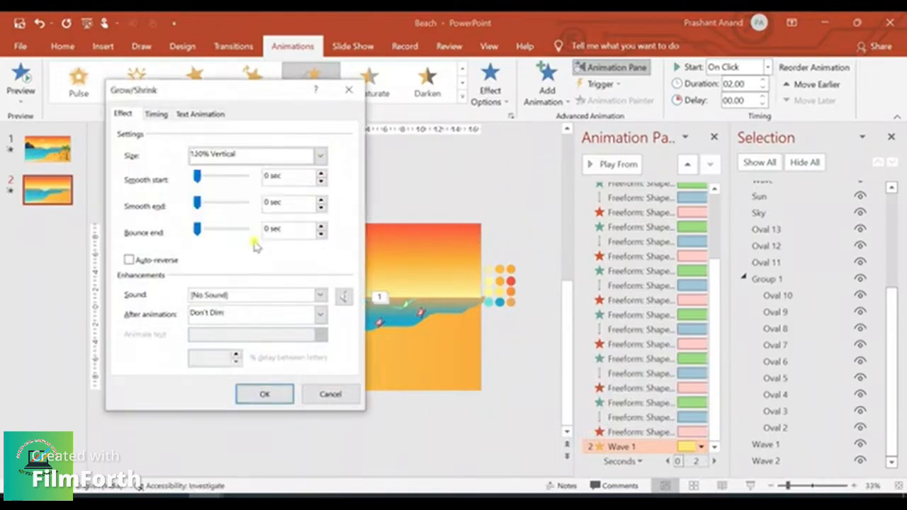
click(128, 260)
Make Wave 1's Grow/Shrink effect start With Previous and repeat 10 times, and apply the settings
click(158, 115)
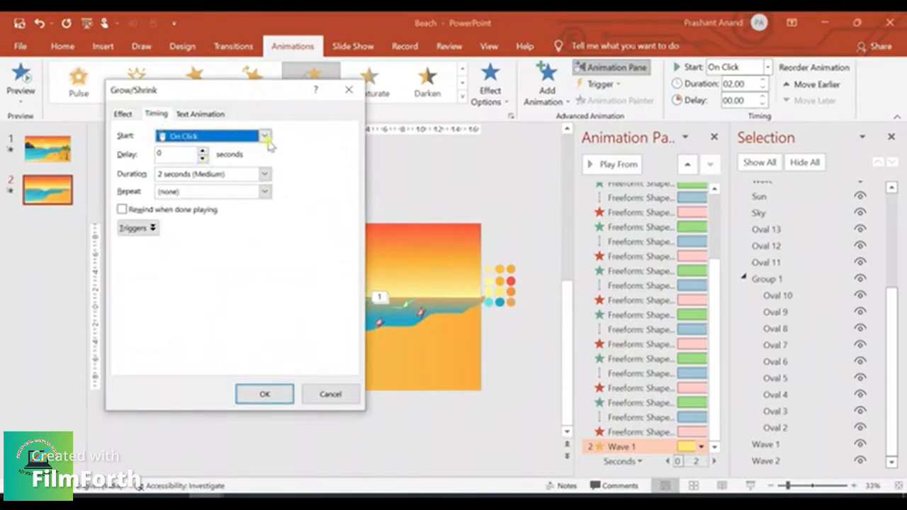
click(265, 136)
click(234, 162)
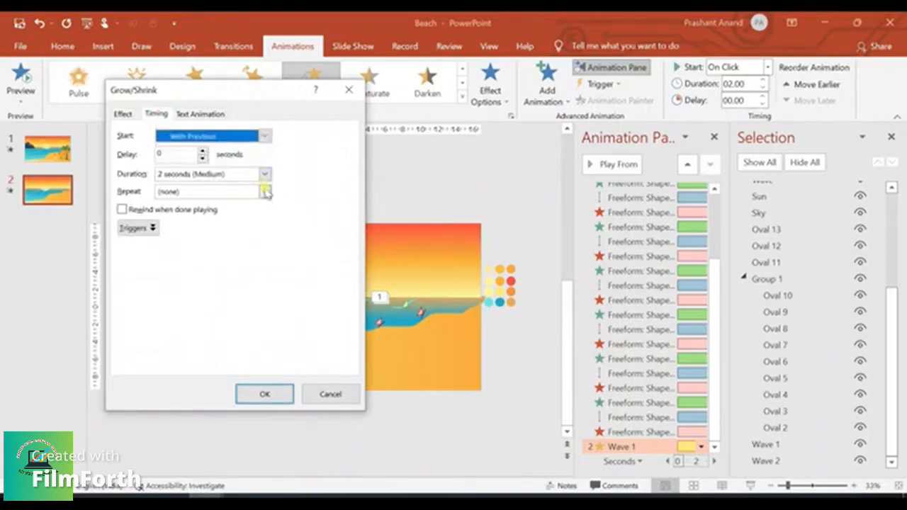
click(264, 191)
click(189, 251)
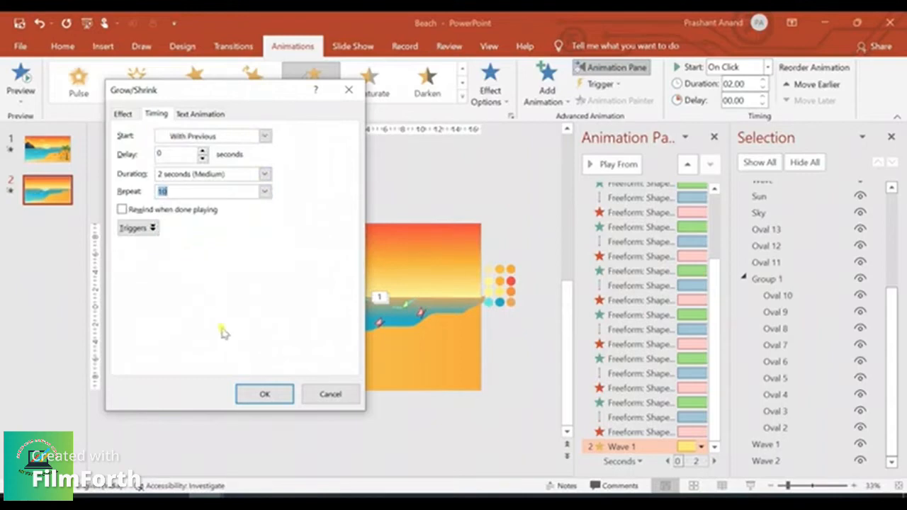
click(265, 394)
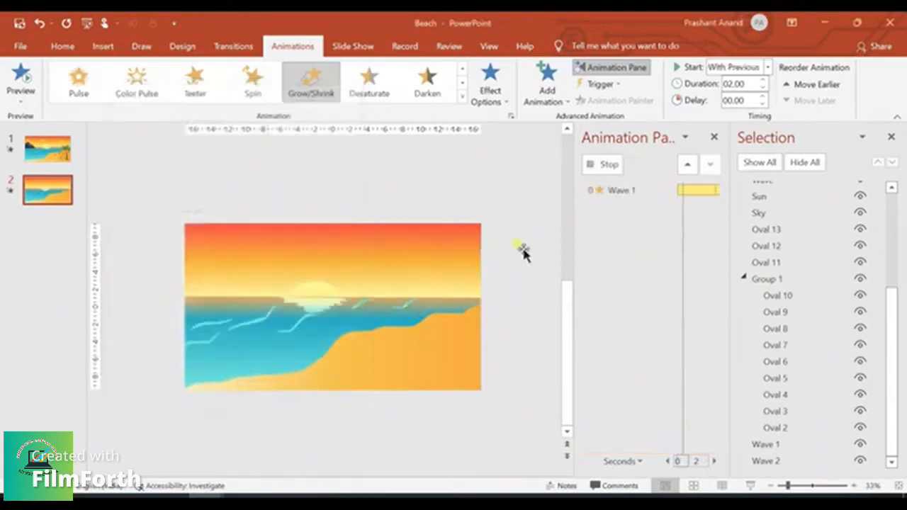
click(605, 167)
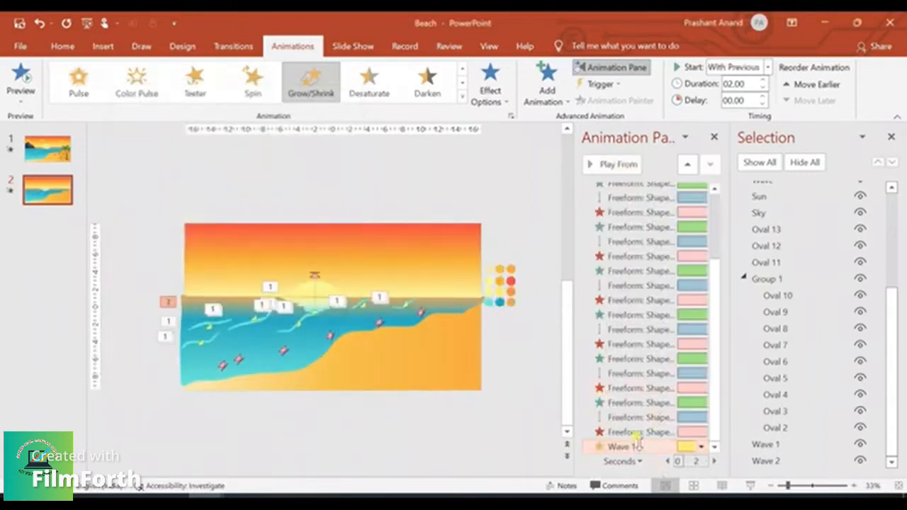
Add a Lines motion path animation to Wave 1 on top of its Grow/Shrink effect
click(548, 90)
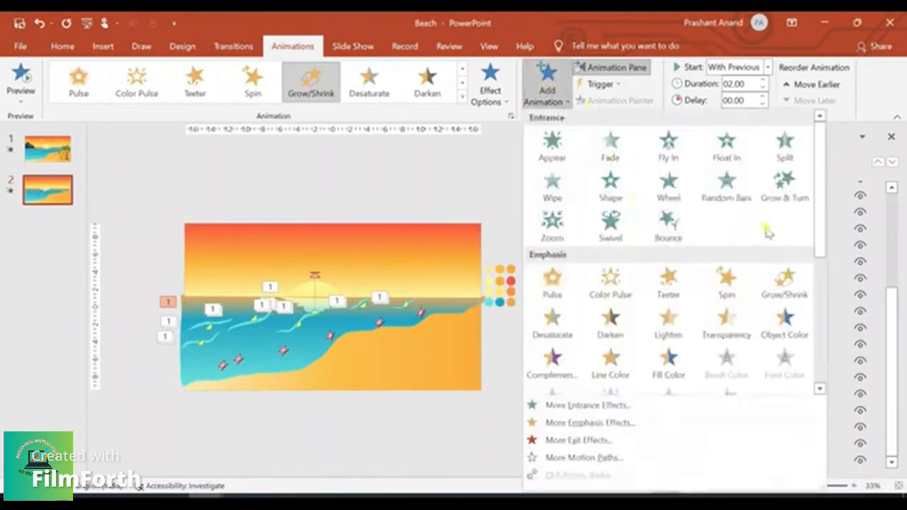
drag(815, 224, 815, 253)
scroll(819, 309, down, 2)
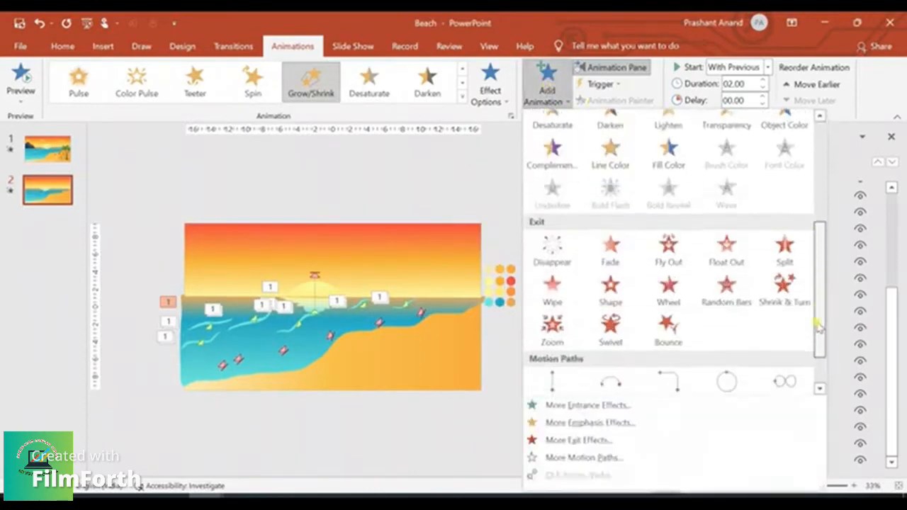
click(548, 354)
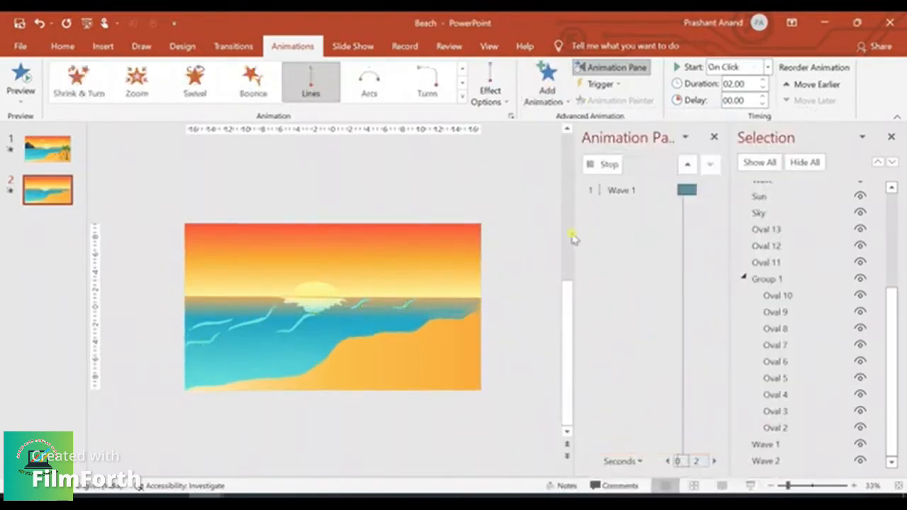
click(608, 164)
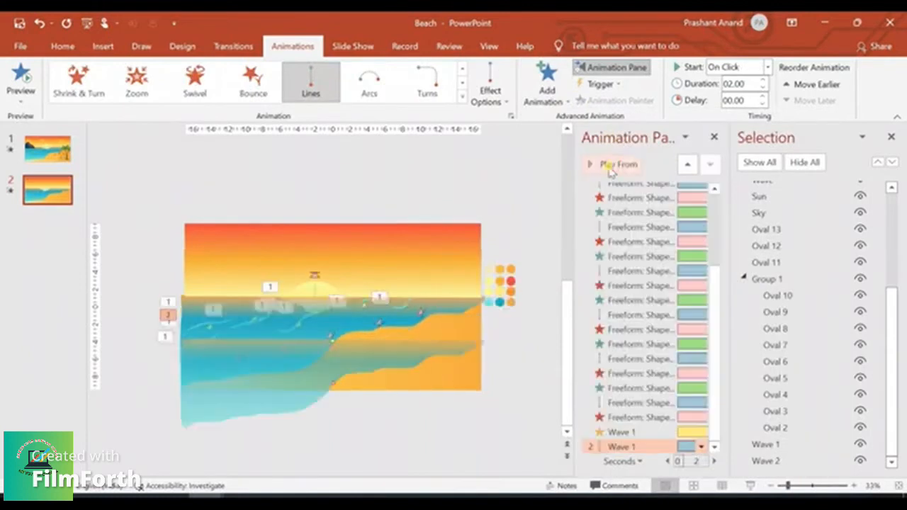
Preview Wave 1's animations starting from its Grow/Shrink effect, and stop the playback
click(636, 432)
click(617, 165)
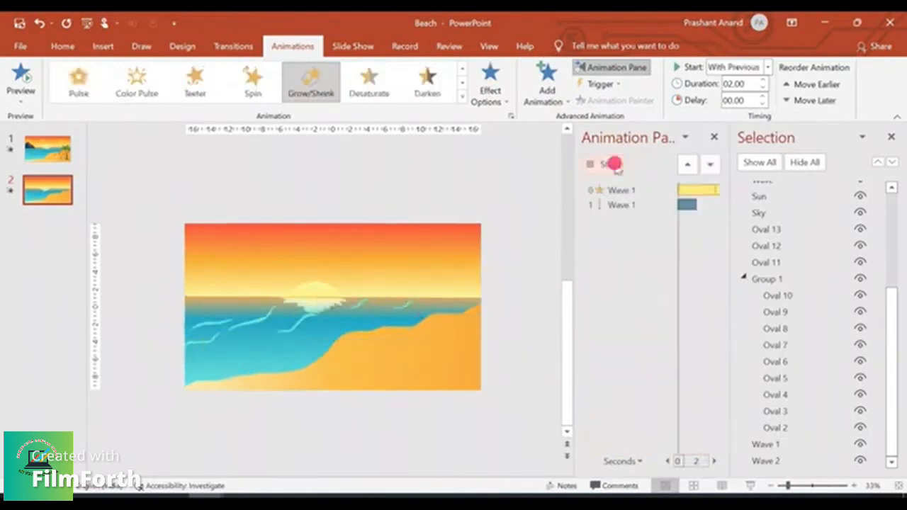
click(615, 164)
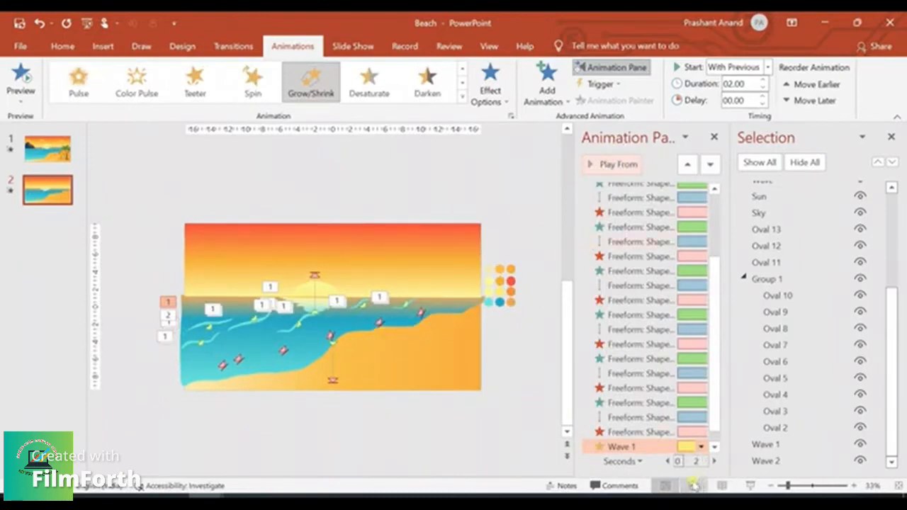
Replay Wave 1's animations, and shorten its Lines motion path to a small downward move just below its starting point at the shoreline
click(614, 172)
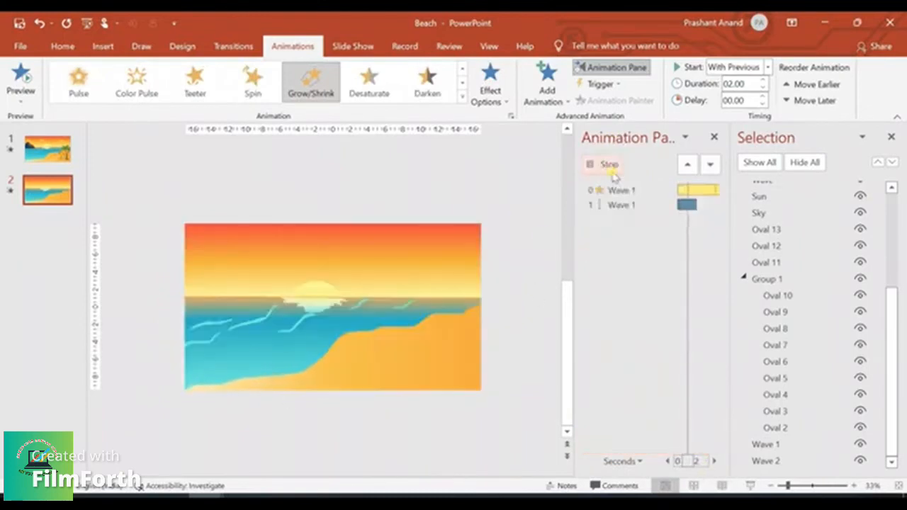
click(610, 169)
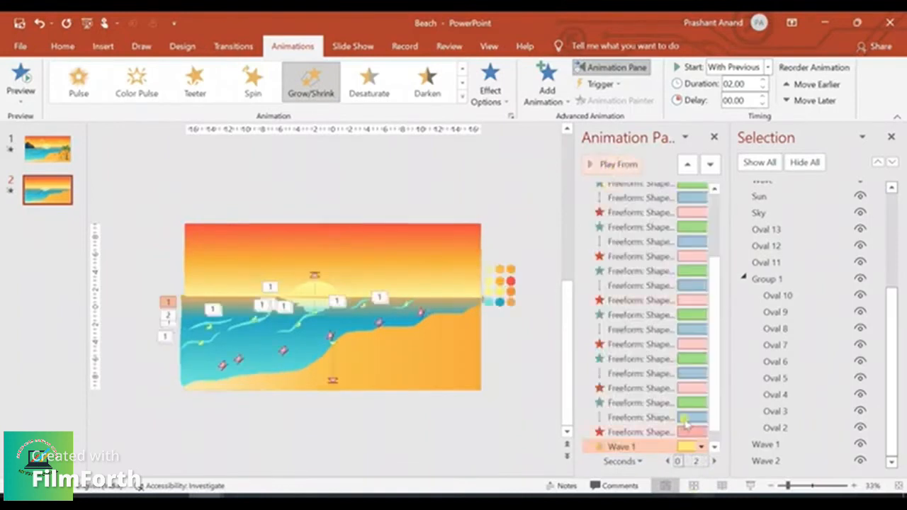
drag(713, 420, 714, 433)
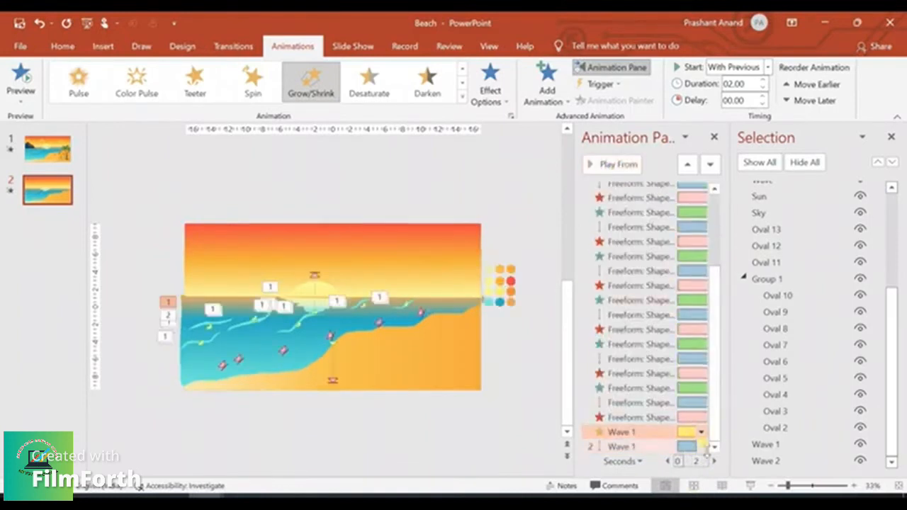
click(652, 445)
mouse_move(333, 383)
mouse_down()
mouse_move(331, 356)
mouse_move(337, 370)
mouse_up()
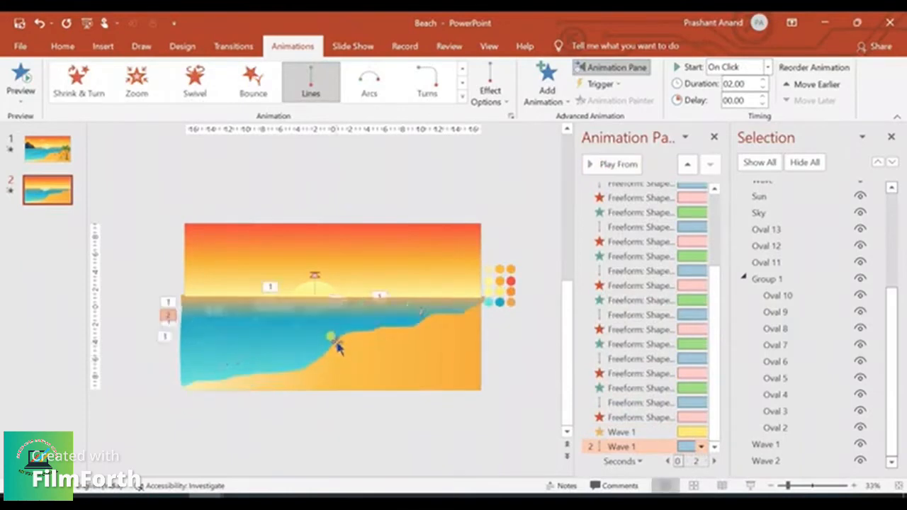
scroll(341, 365, up, 5)
scroll(344, 389, up, 2)
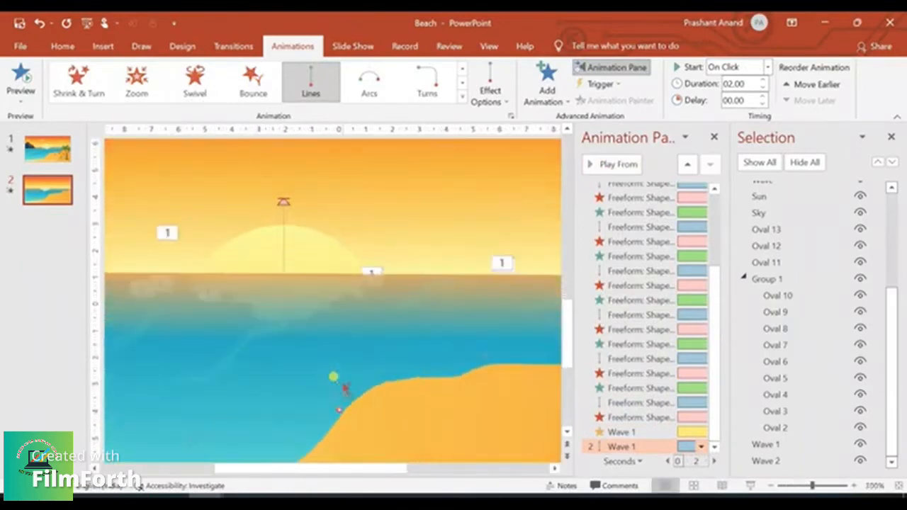
drag(337, 410, 341, 439)
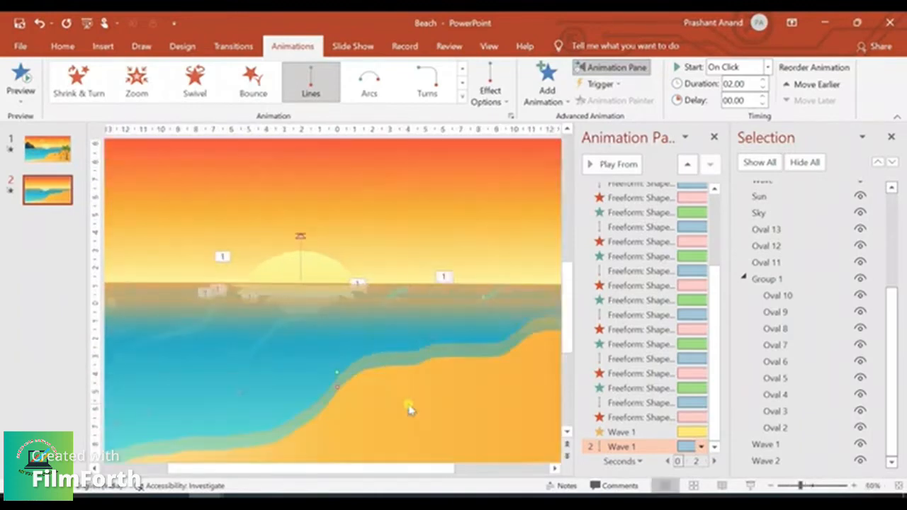
scroll(410, 411, down, 5)
scroll(409, 410, down, 2)
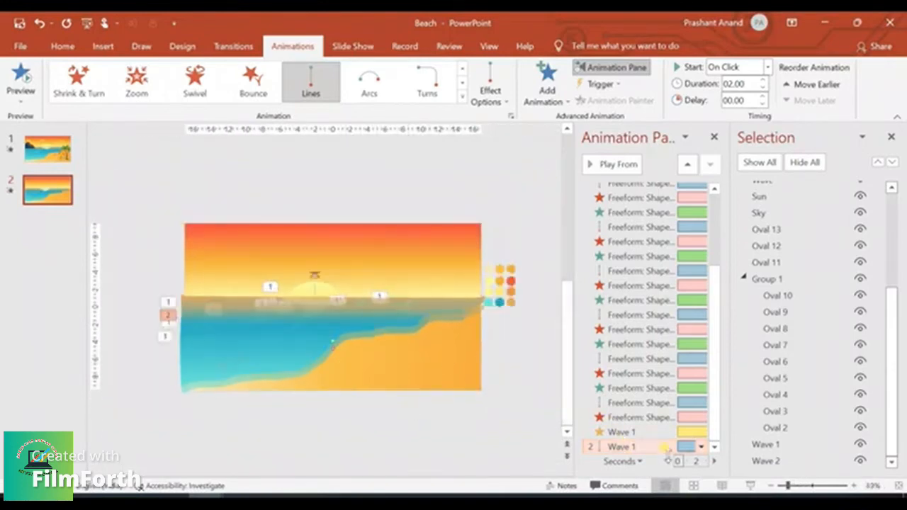
Make Wave 1's Lines motion path auto-reverse, start With Previous and repeat 10 times, and stop the resulting playback
click(701, 447)
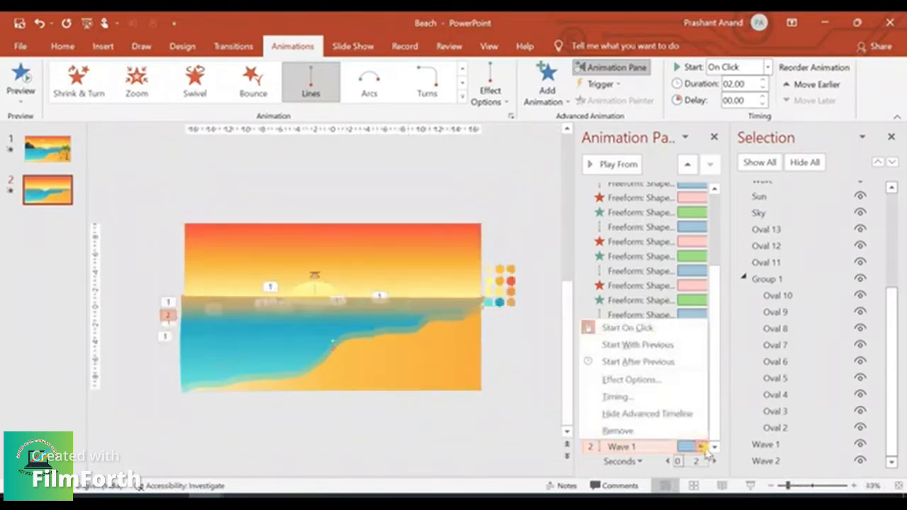
click(653, 380)
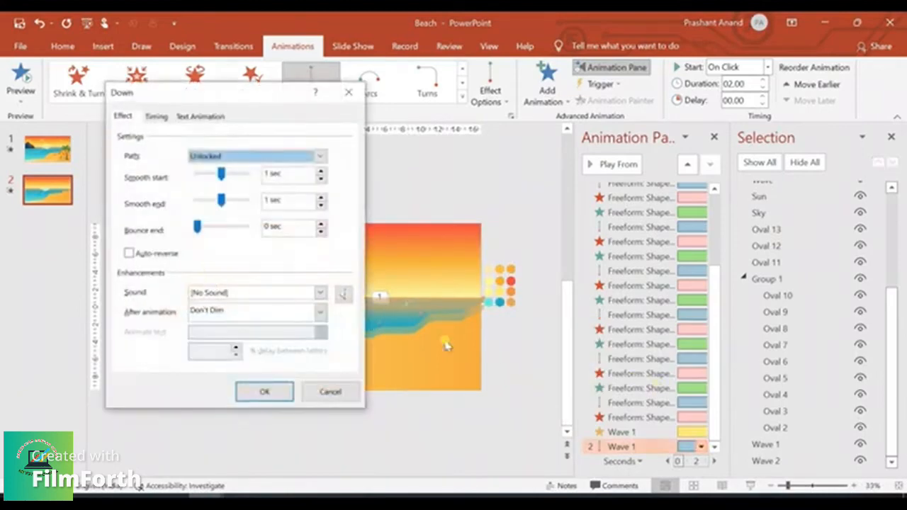
click(127, 254)
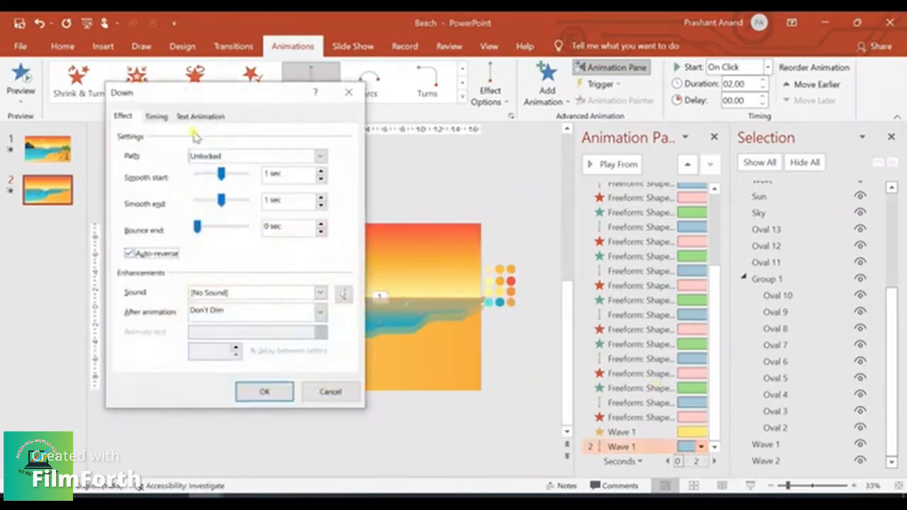
click(156, 116)
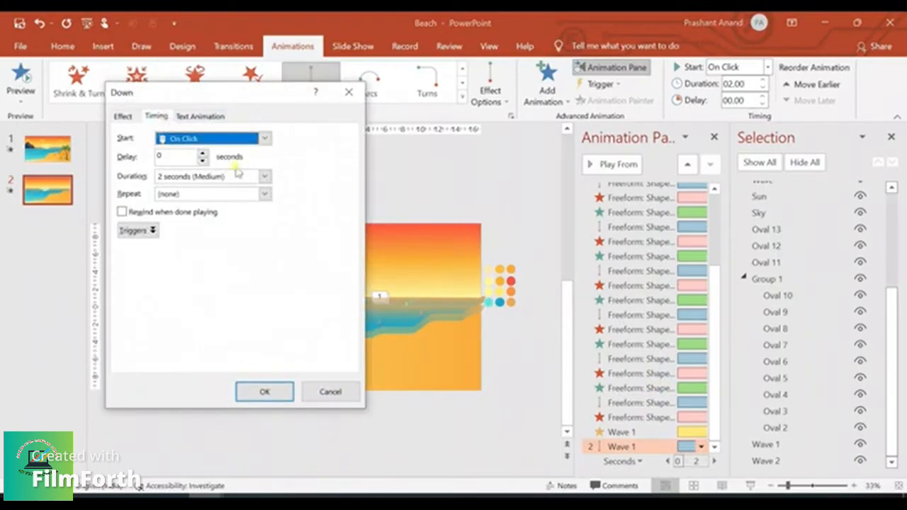
click(268, 197)
click(196, 258)
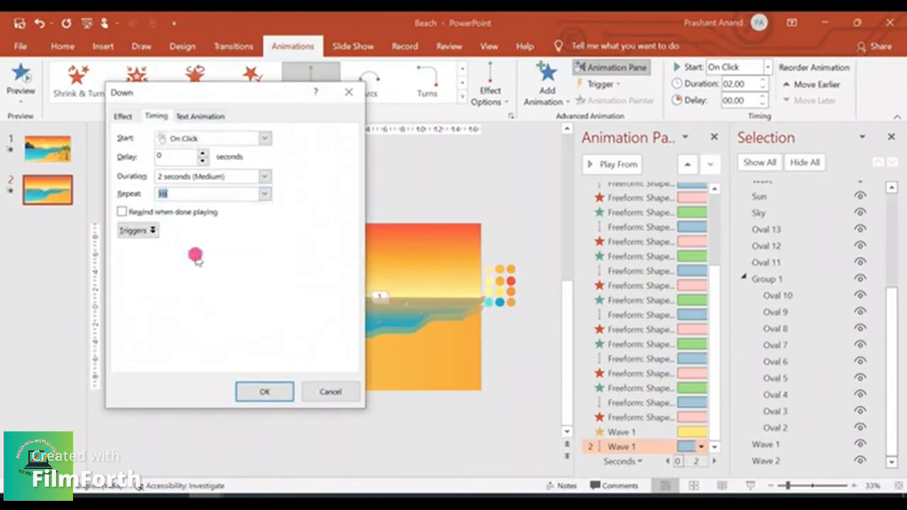
click(266, 145)
click(225, 162)
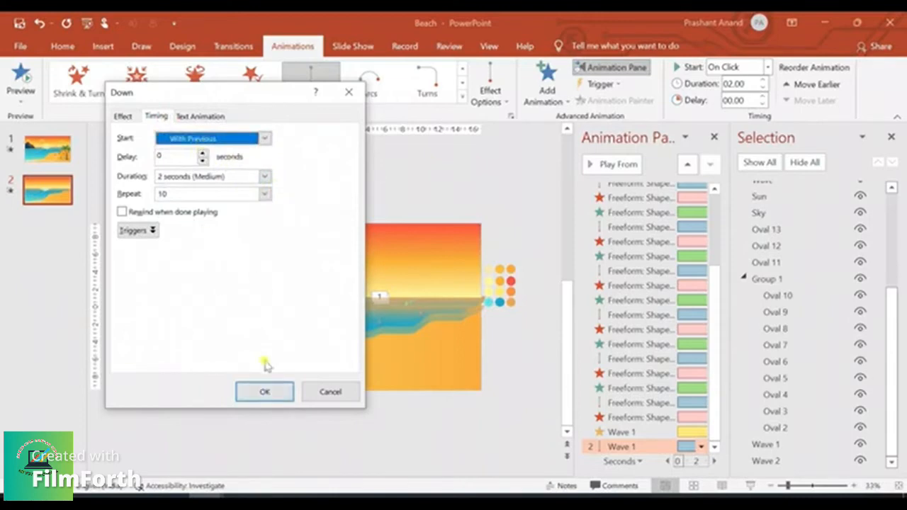
click(266, 390)
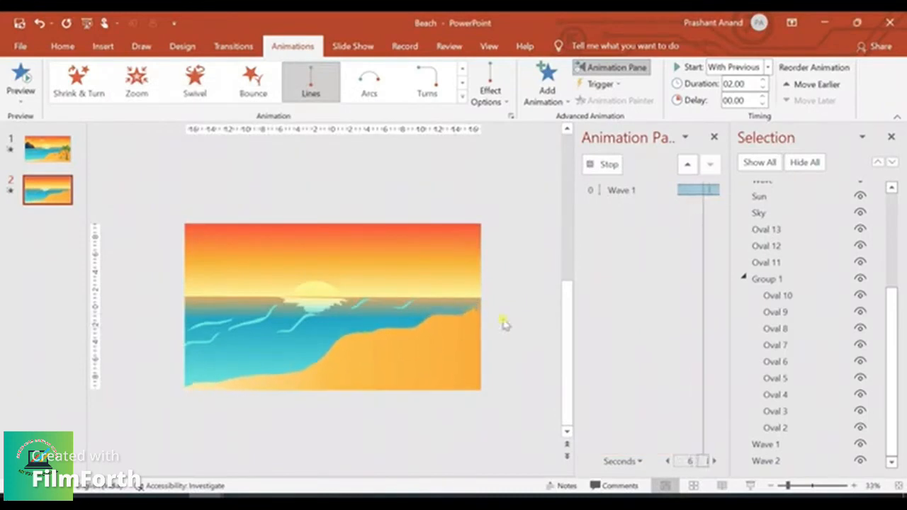
click(601, 164)
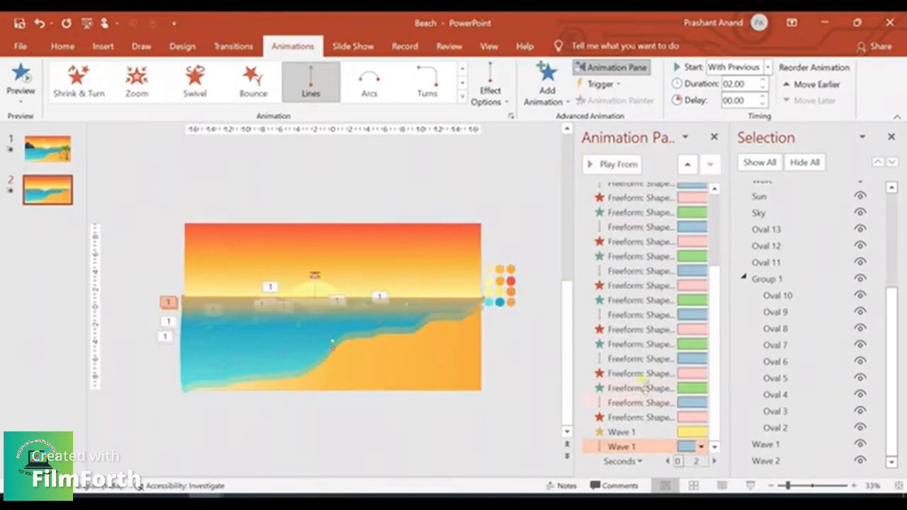
Add a Fade exit animation to Wave 1 on top of its existing effects
click(715, 450)
click(560, 99)
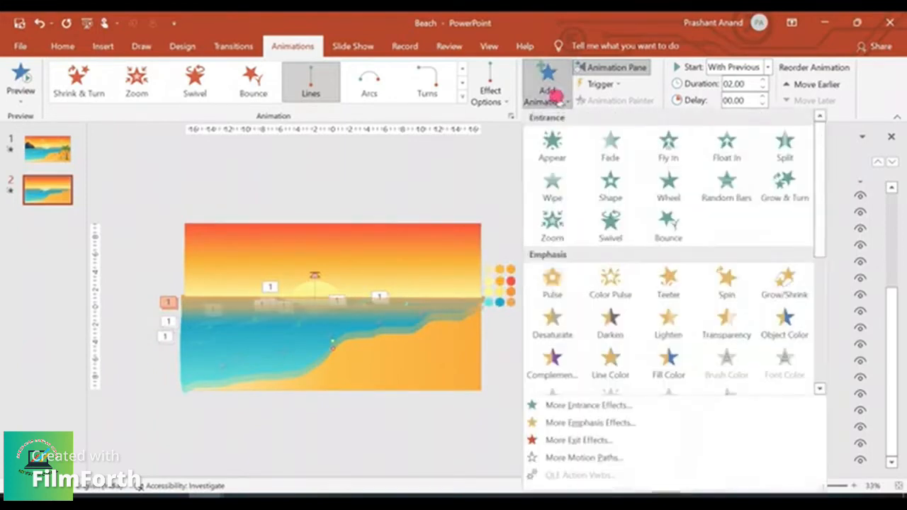
drag(818, 221, 824, 299)
click(606, 291)
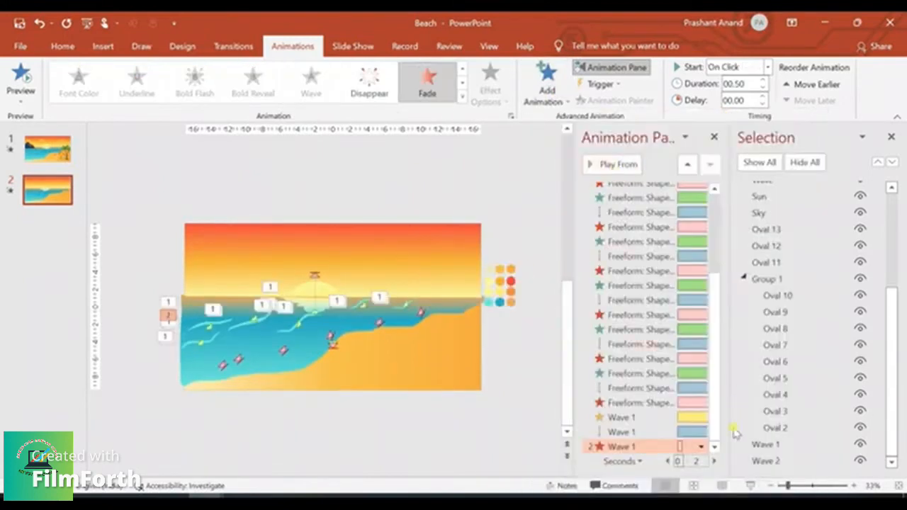
Set Wave 1's Fade exit to start With Previous, last 4 seconds and repeat 10 times, and stop the resulting playback
click(701, 446)
click(656, 380)
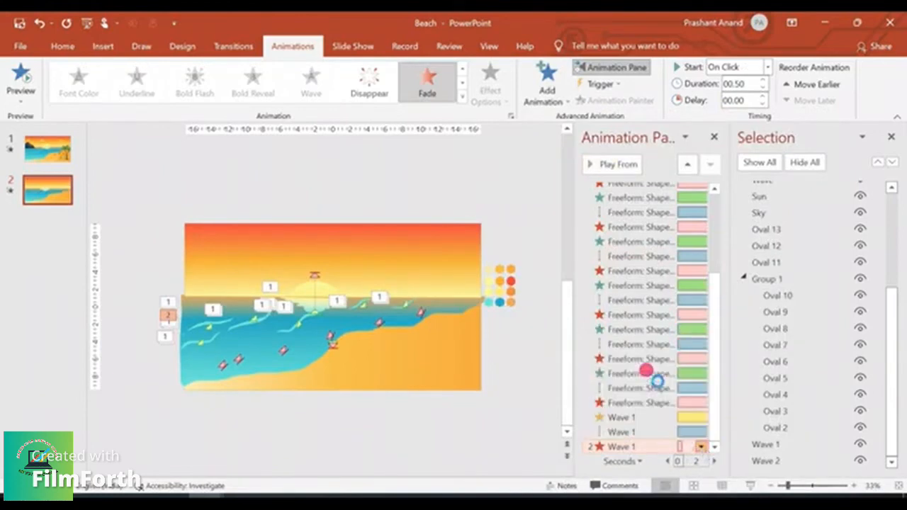
click(158, 153)
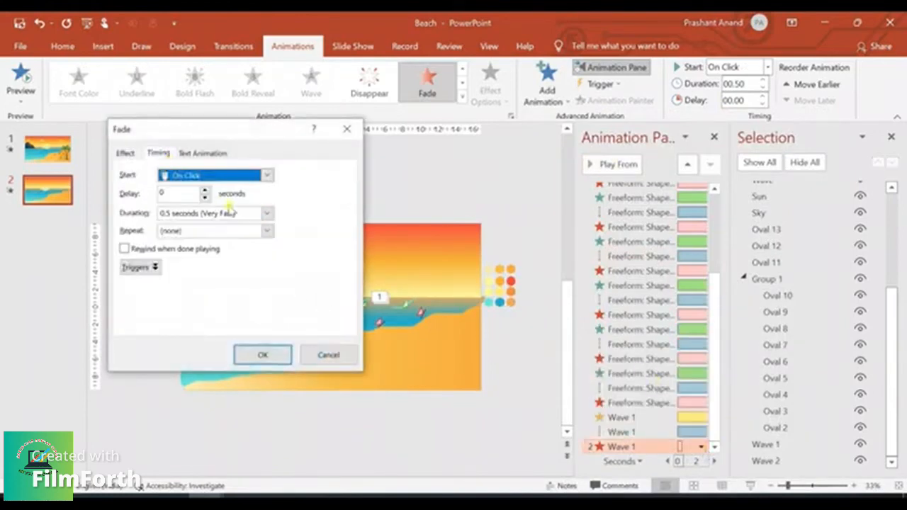
click(268, 176)
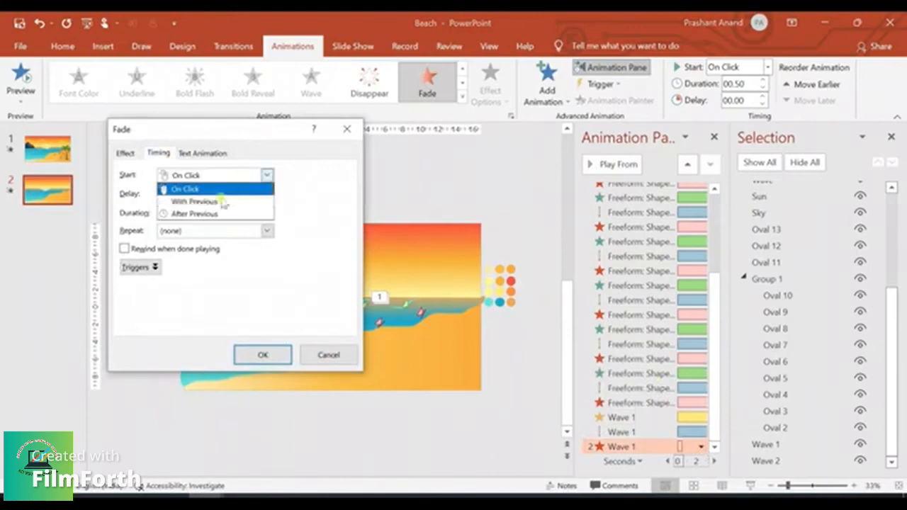
click(220, 198)
click(267, 214)
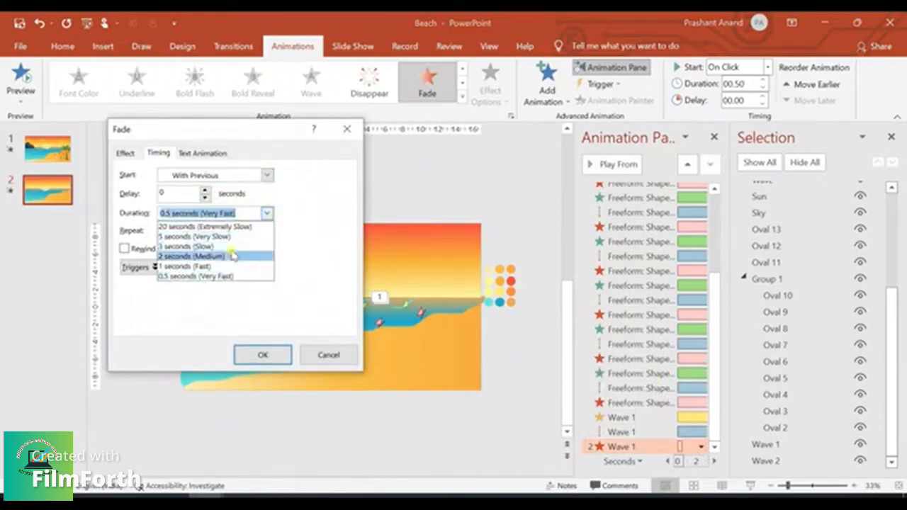
click(233, 246)
click(163, 214)
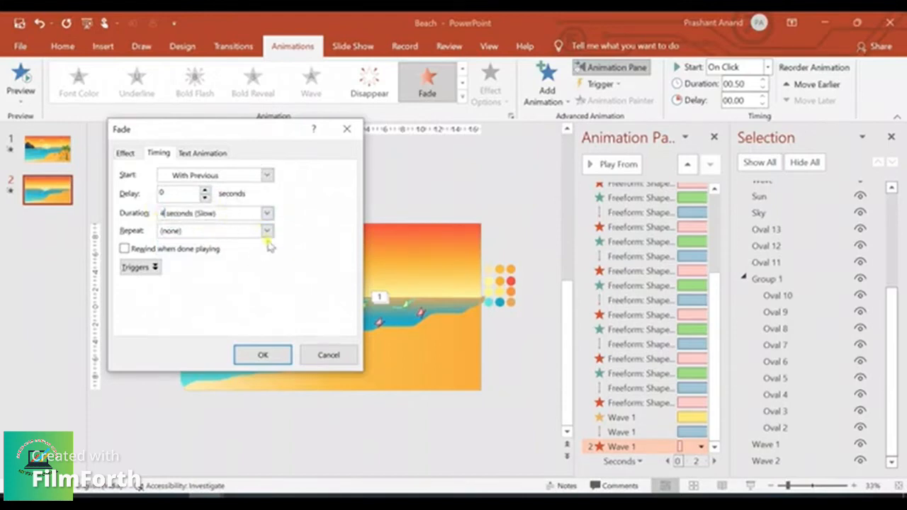
click(267, 230)
click(217, 293)
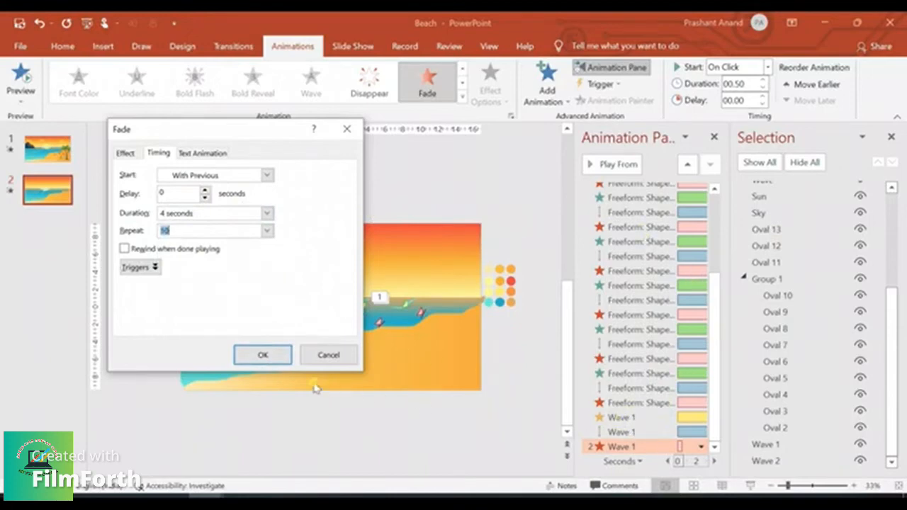
click(263, 354)
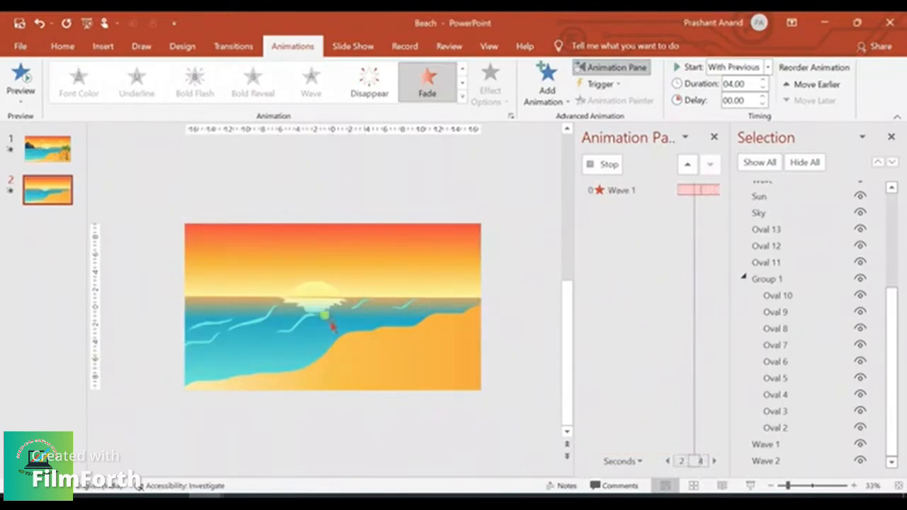
click(603, 164)
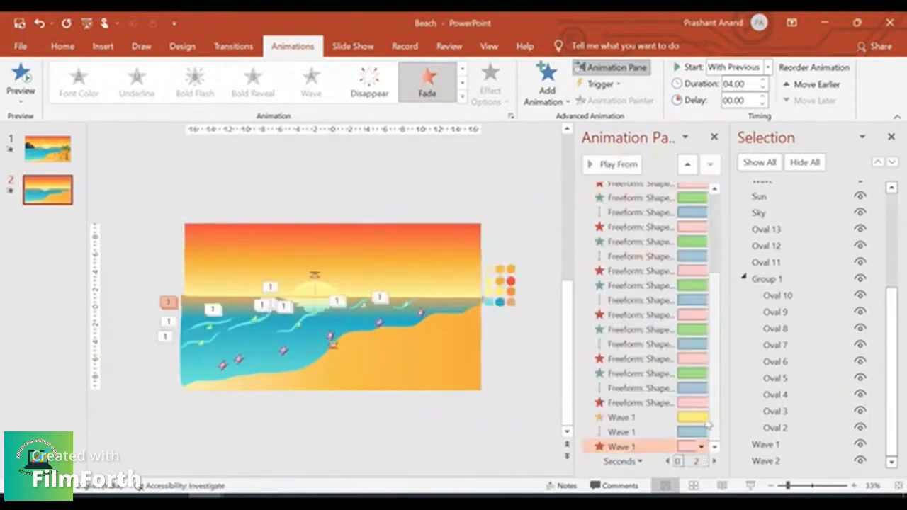
Preview Wave 1's three animations together, and copy them to Wave 2 with Animation Painter
shift+click(638, 418)
click(594, 163)
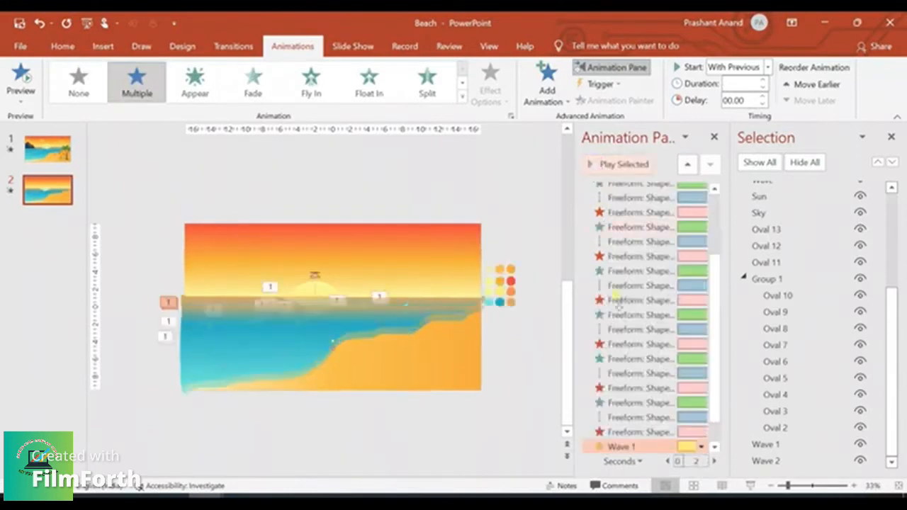
click(336, 352)
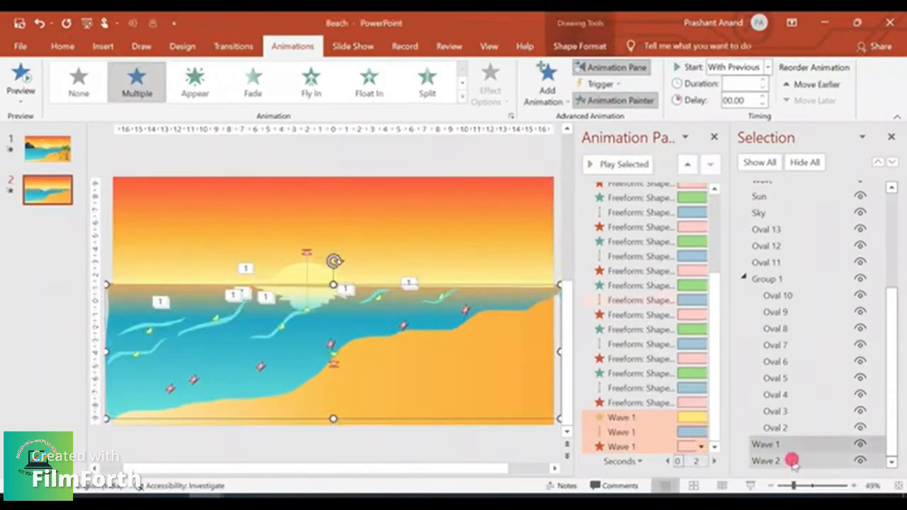
click(791, 461)
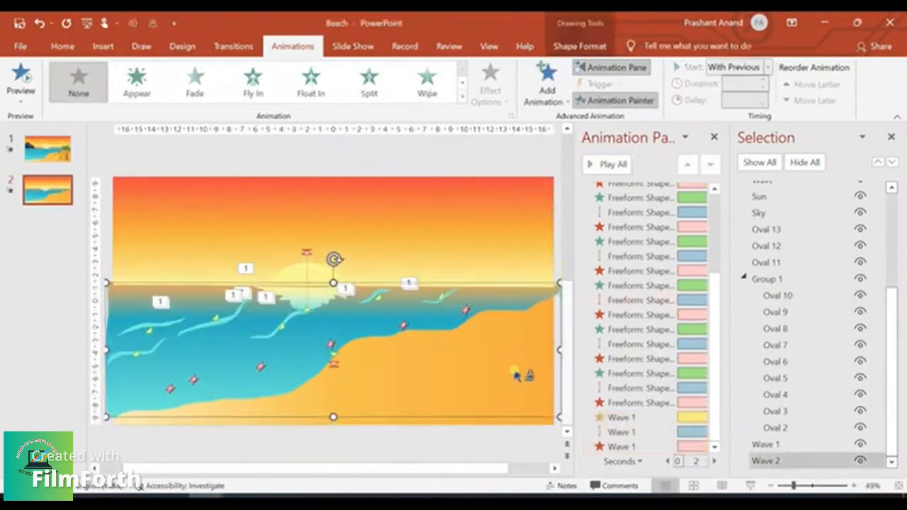
click(383, 422)
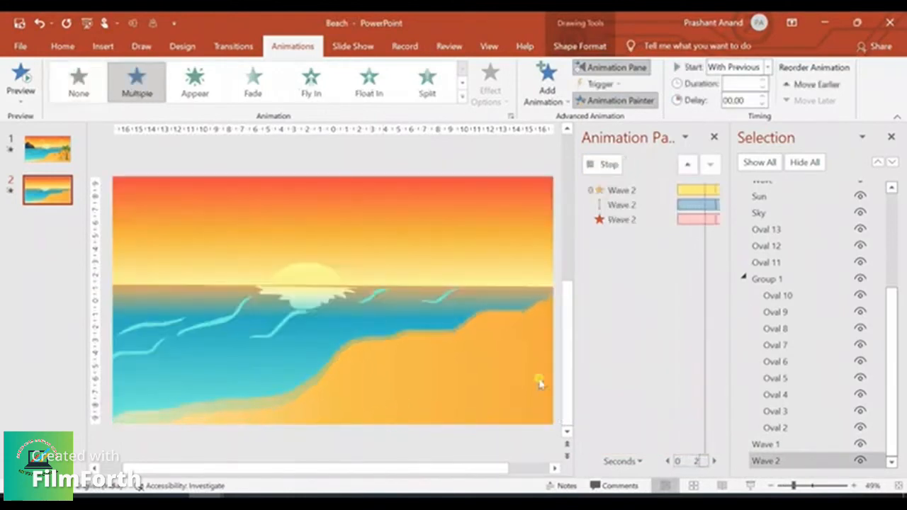
click(603, 164)
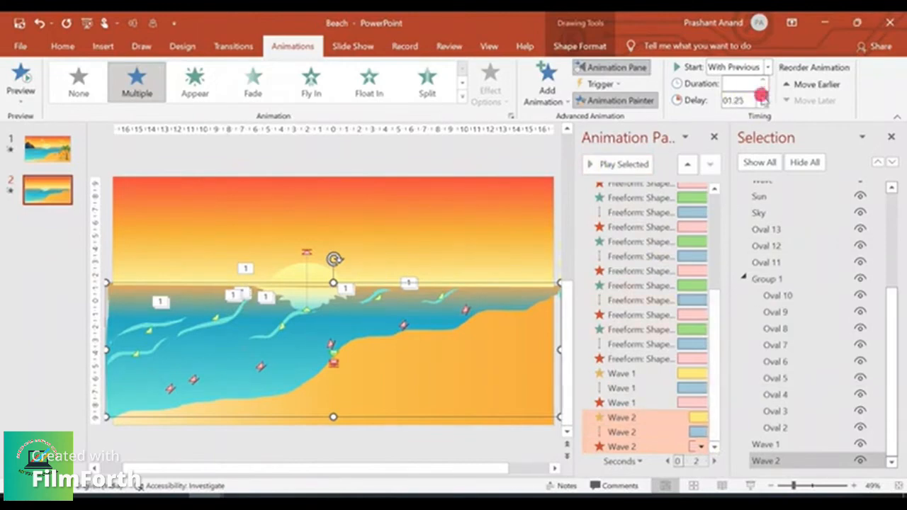
Set the delay of Wave 2's three animations to 2.5 seconds and play the current slide as a slide show
click(762, 96)
click(761, 97)
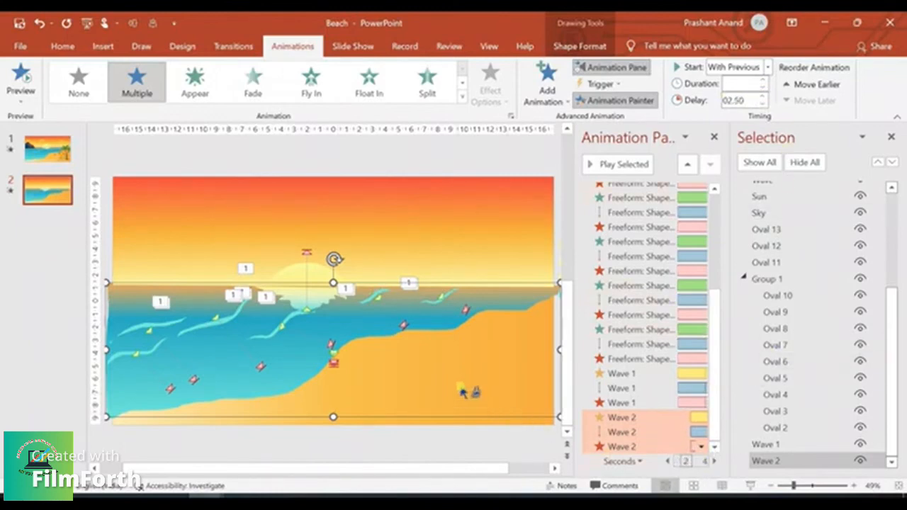
click(748, 485)
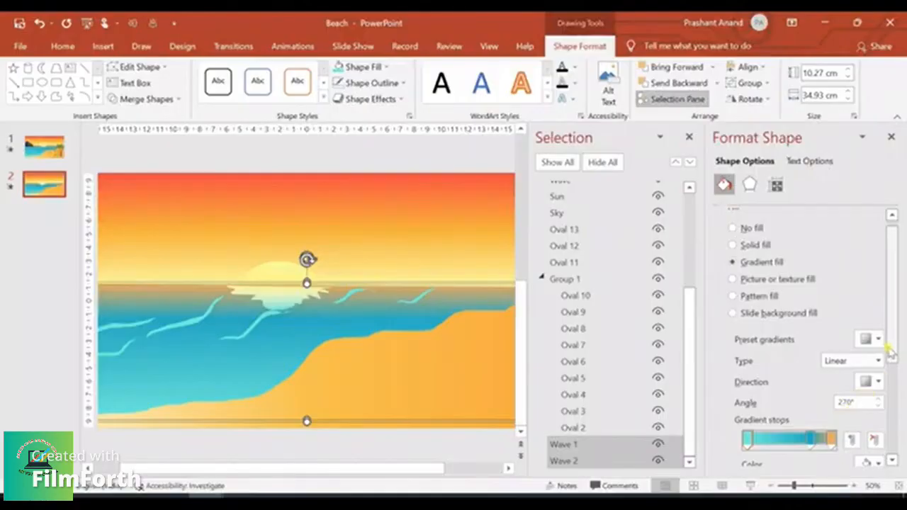
Change the first gradient stop of Wave 1 and Wave 2 to a lighter custom shade of turquoise
scroll(878, 379, down, 2)
click(880, 398)
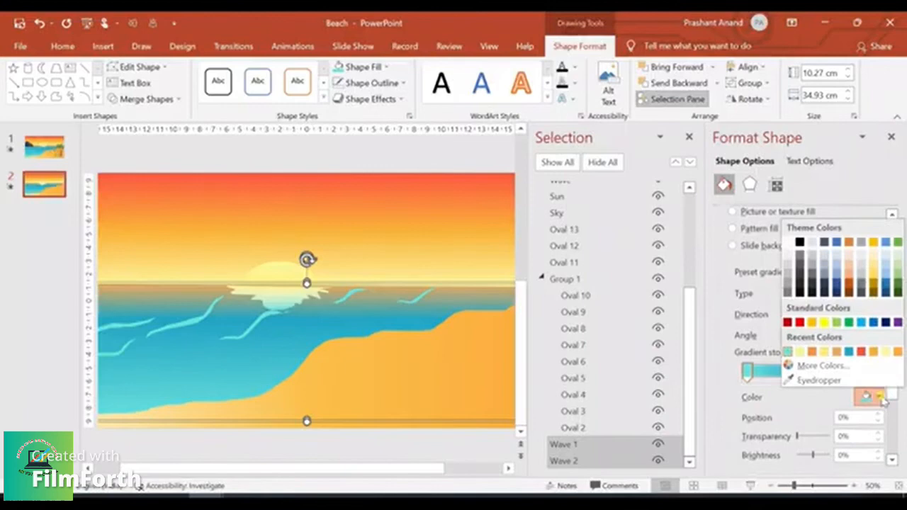
click(822, 366)
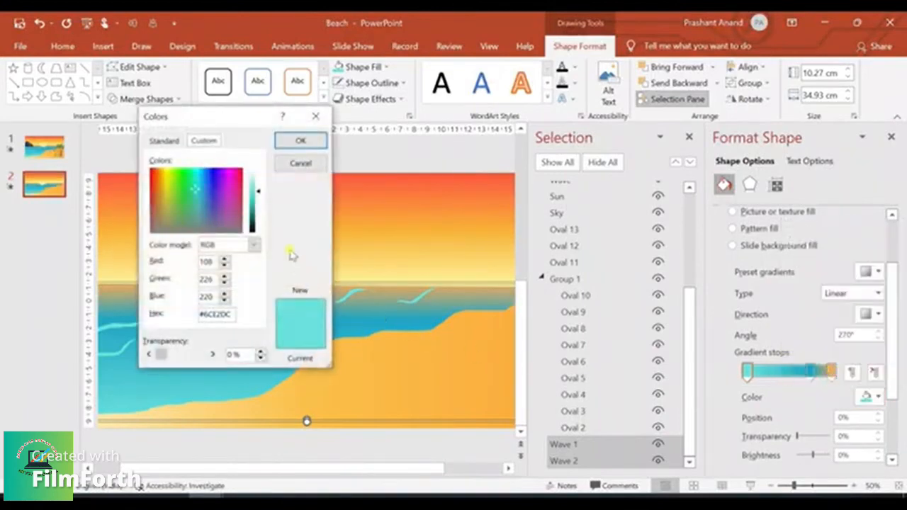
drag(259, 199, 259, 182)
click(296, 141)
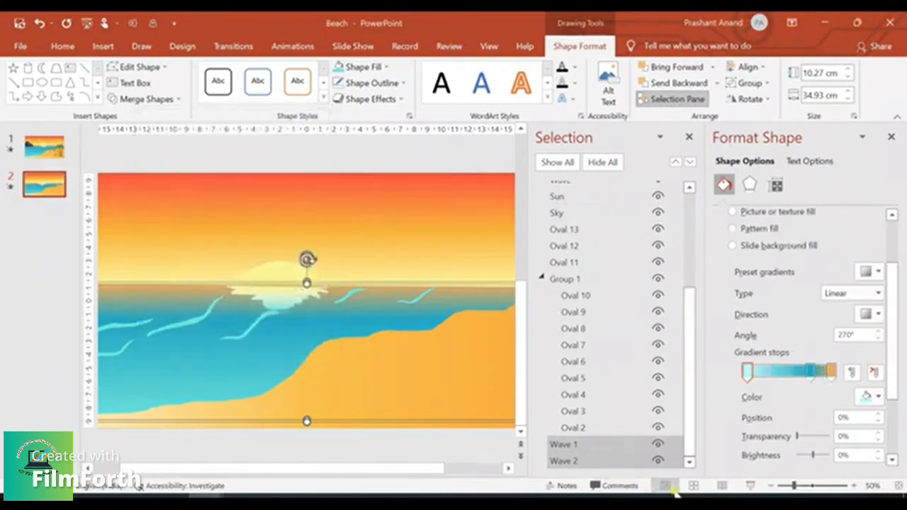
Play the current slide as a slide show to review the recolored waves
click(751, 486)
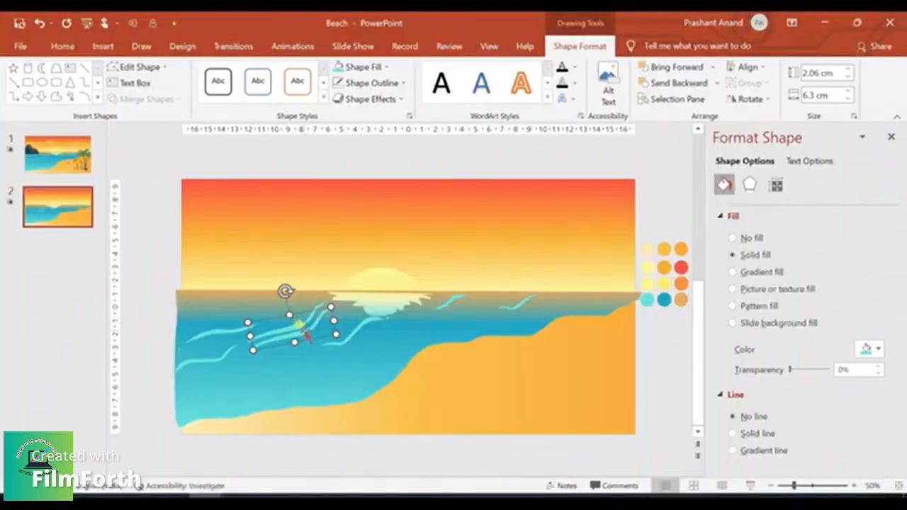
Place a duplicate of a turquoise wave streak on the lower sand area and remove its three animations
drag(298, 322, 414, 421)
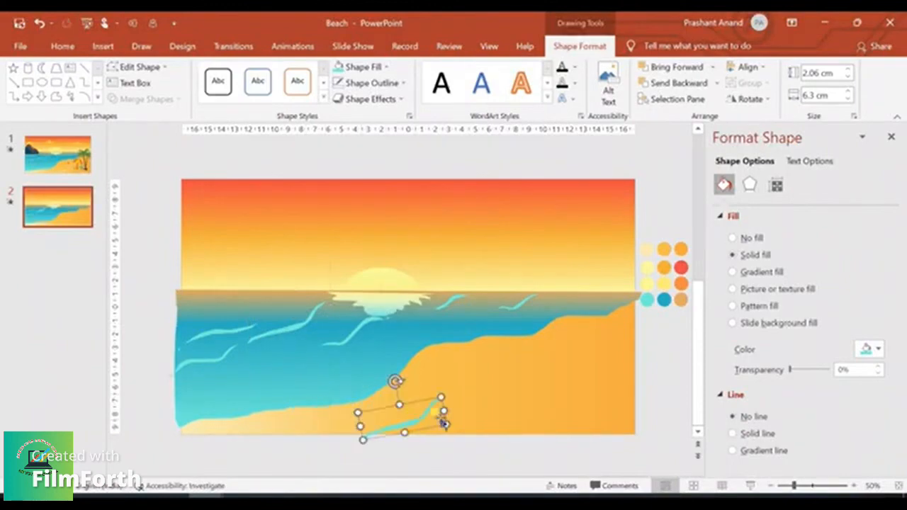
click(292, 46)
click(613, 68)
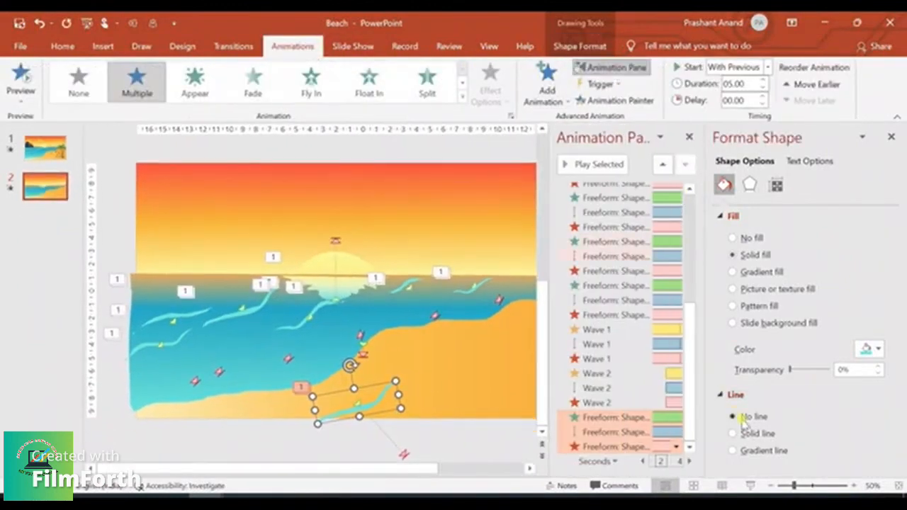
click(677, 447)
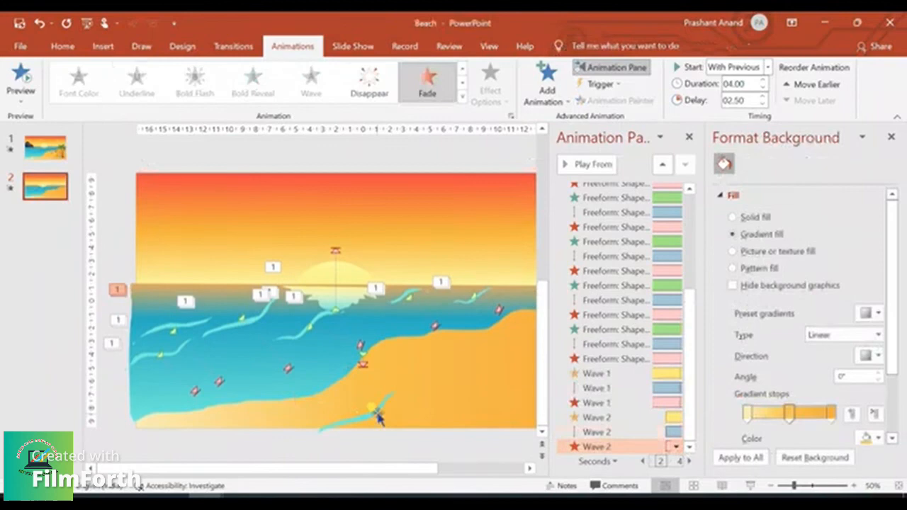
Enlarge the duplicated streak to about 4.79 cm by 14.51 cm and position it across the lower sand
click(379, 419)
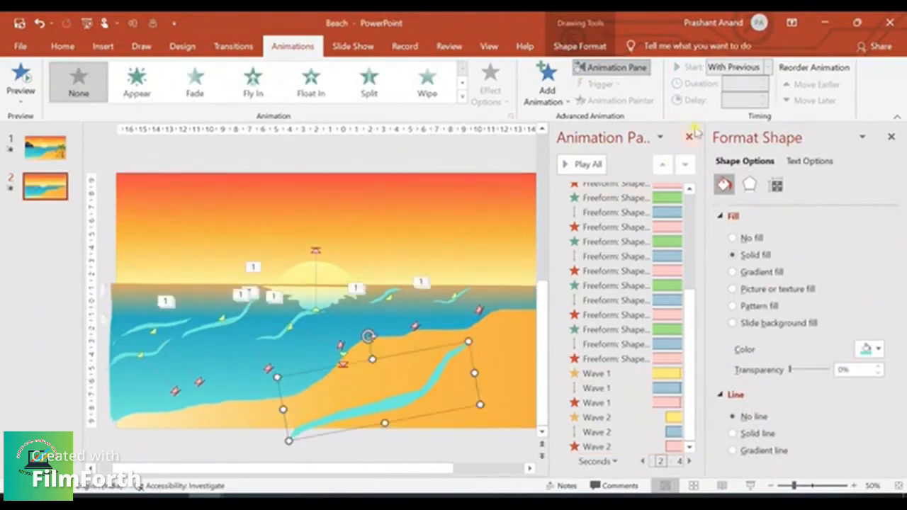
click(579, 46)
drag(396, 404, 324, 405)
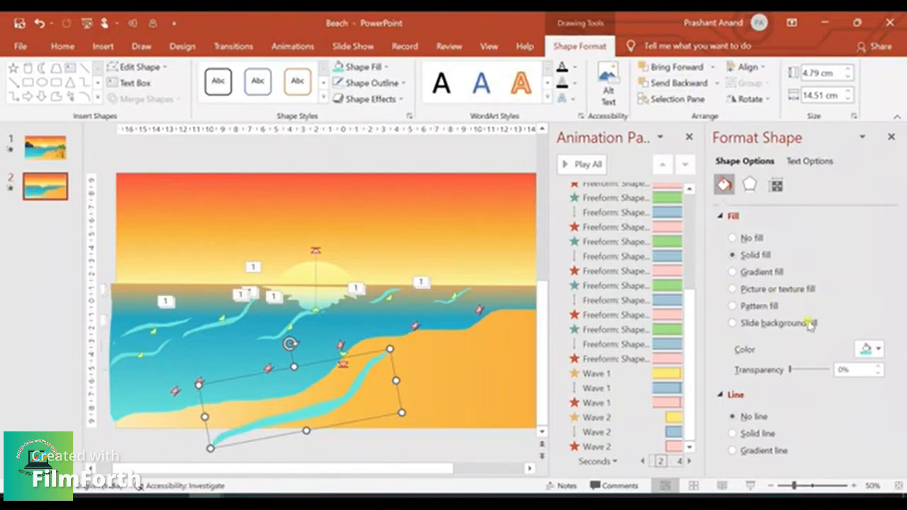
Fill the sand streak with the light yellow recent color and set its transparency to 68%
click(870, 348)
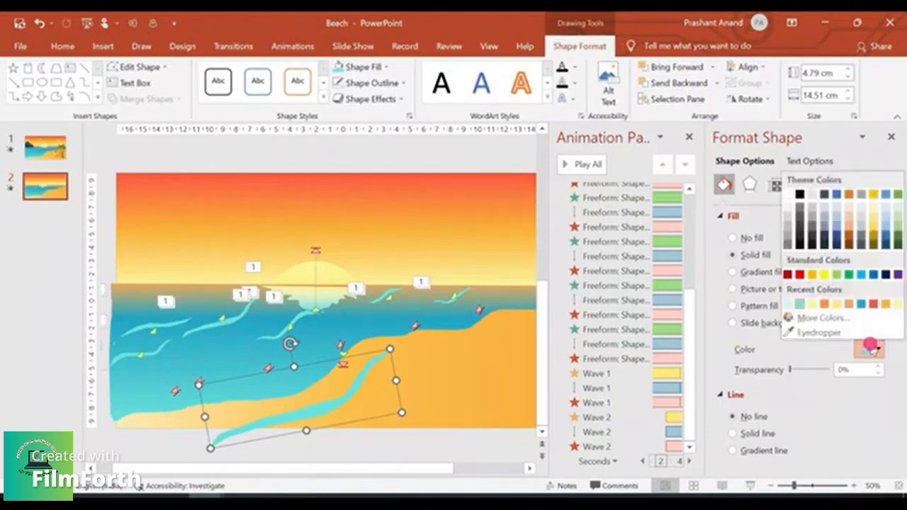
click(812, 304)
click(877, 350)
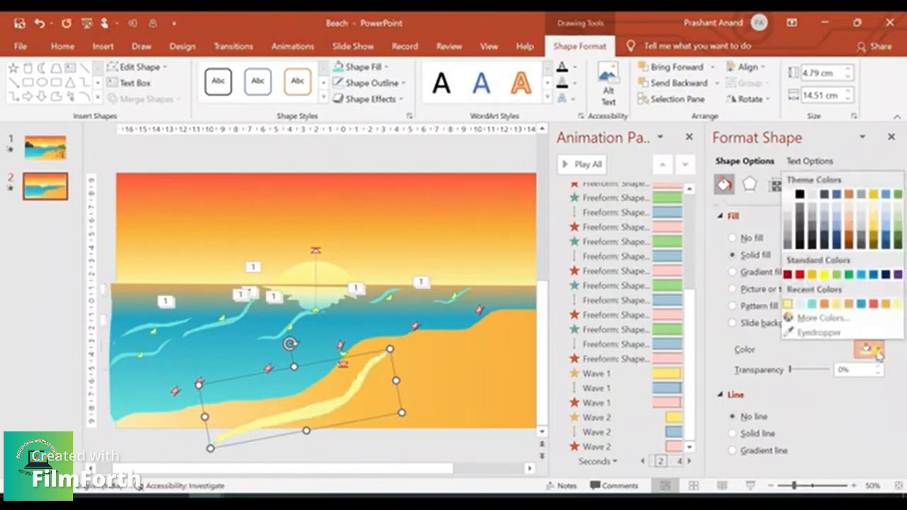
click(812, 374)
drag(789, 369, 801, 373)
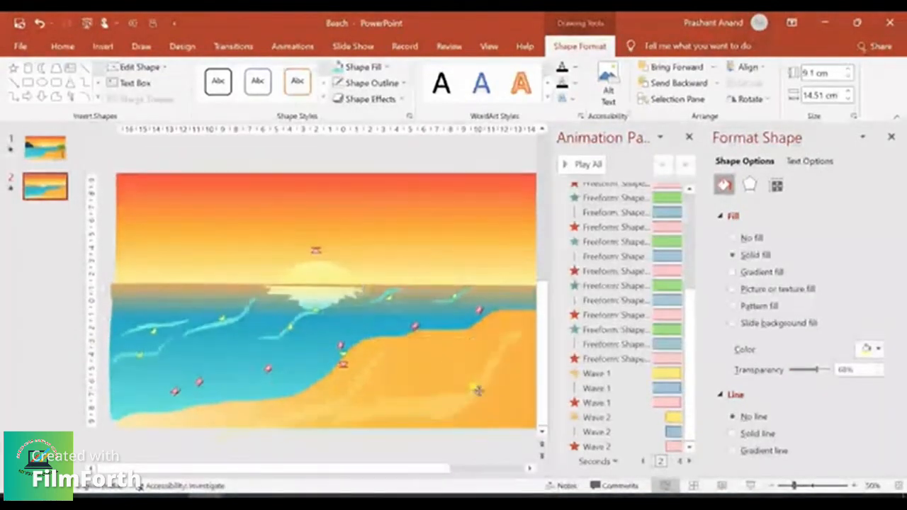
Switch to slide 1 and close the Animation Pane
click(424, 407)
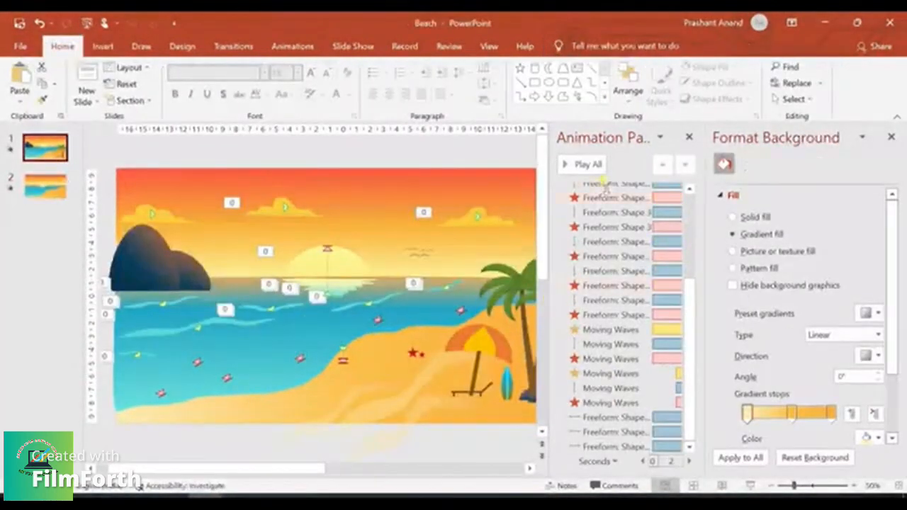
click(687, 138)
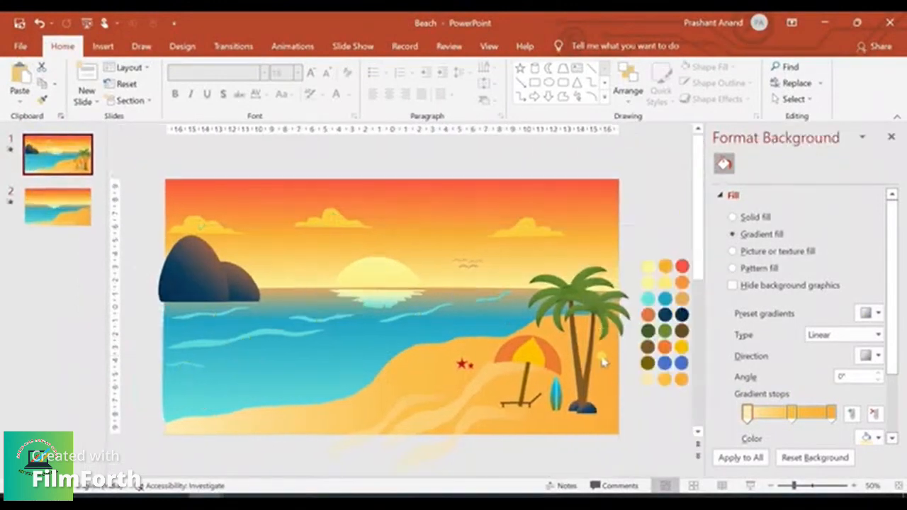